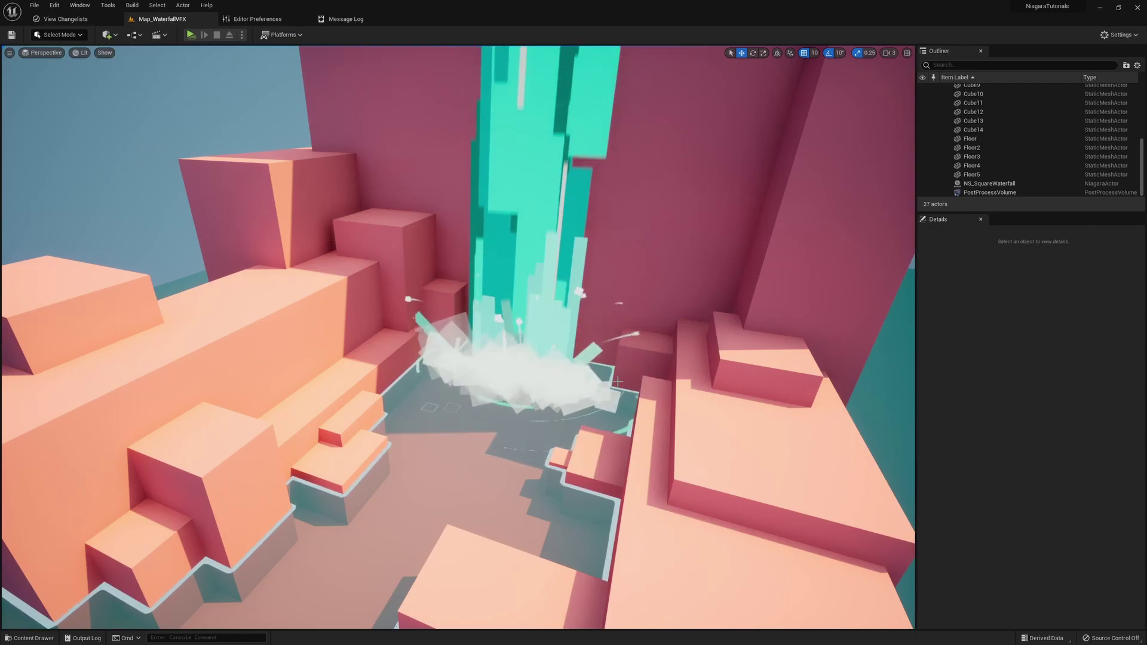
# Select the Cube3 wall and Floor3 block, then fly the view around the waterfall scene.
pyautogui.click(251, 281)
pyautogui.click(735, 245)
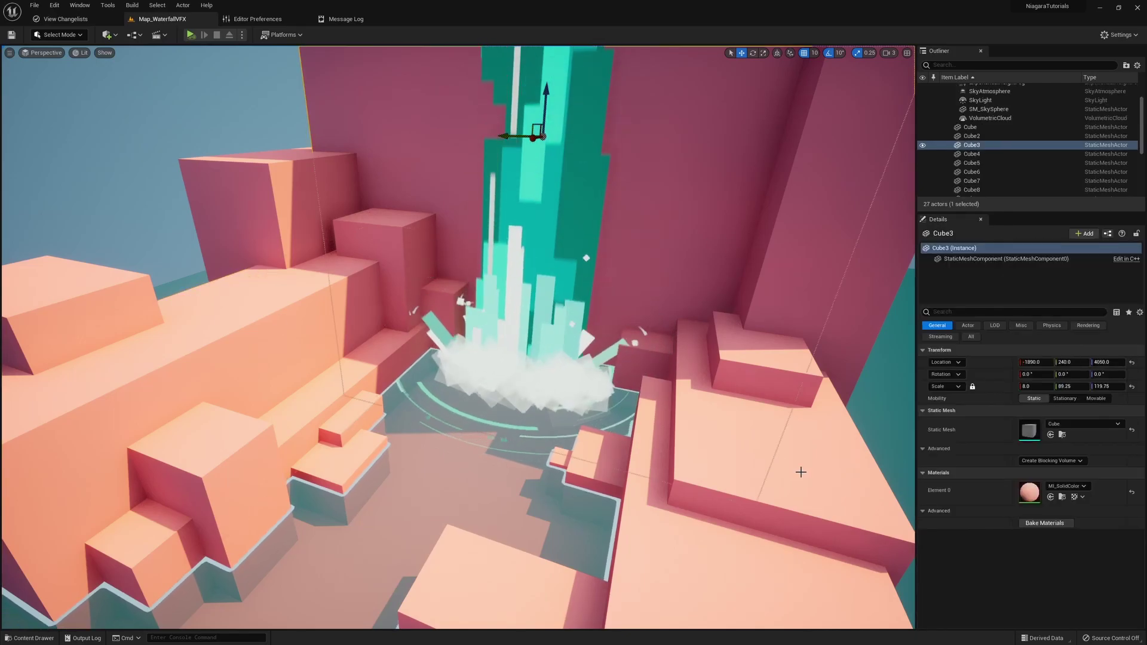
pyautogui.click(783, 480)
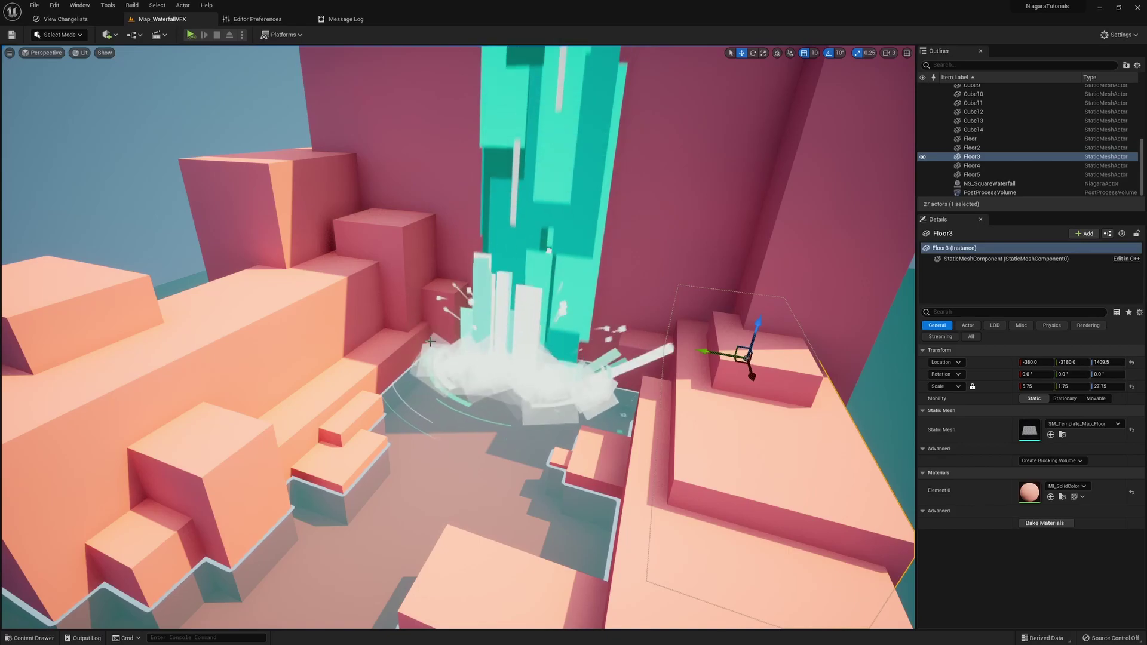
pyautogui.moveTo(454, 338); pyautogui.dragTo(451, 371, button='right')
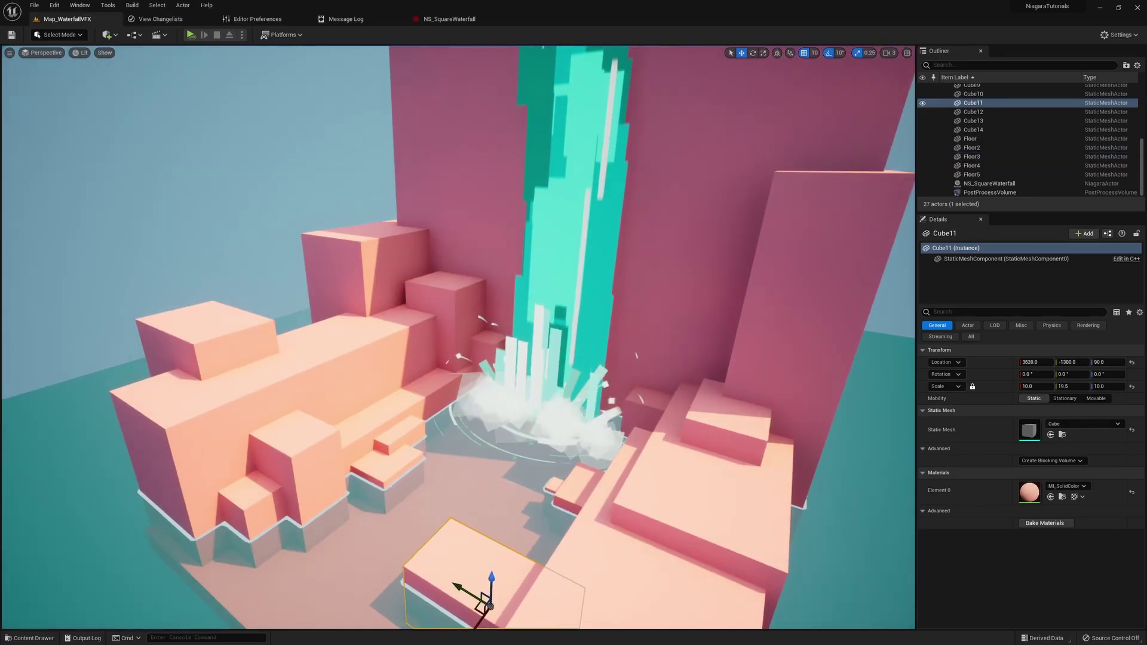
pyautogui.moveTo(454, 335)
pyautogui.mouseDown(button='right')
pyautogui.moveTo(448, 317)
pyautogui.moveTo(448, 326)
pyautogui.mouseUp(button='right')
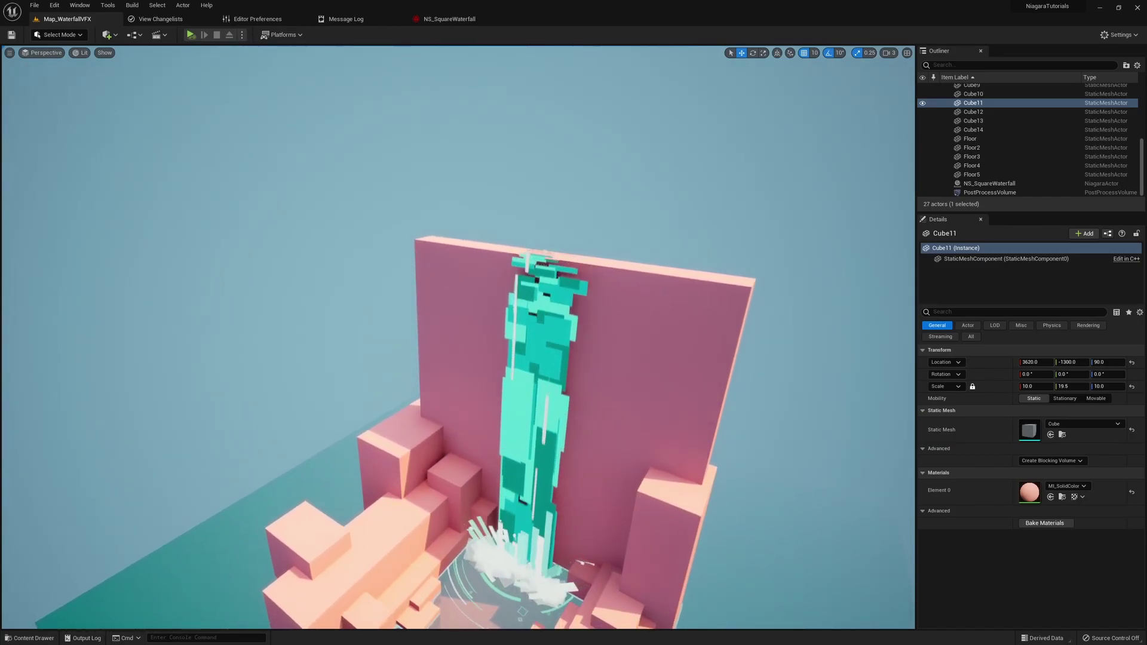
pyautogui.moveTo(398, 540); pyautogui.dragTo(399, 536, button='right')
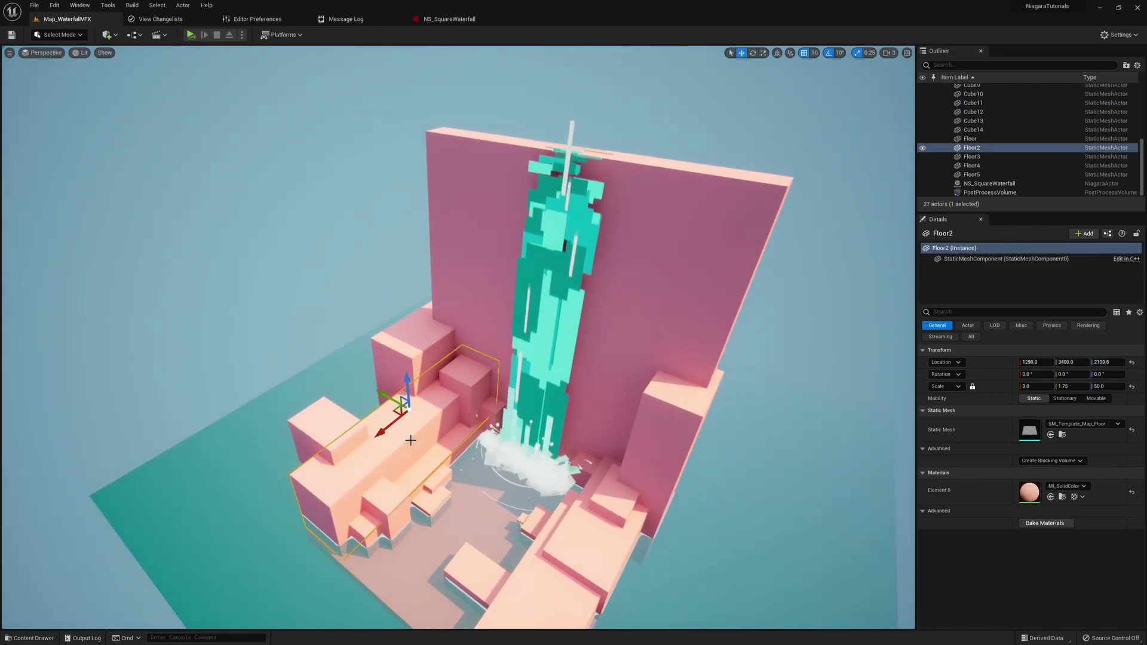
# Frame and orbit around Floor2, then bring up the Content Drawer on Square_Waterfall.
pyautogui.press('f')
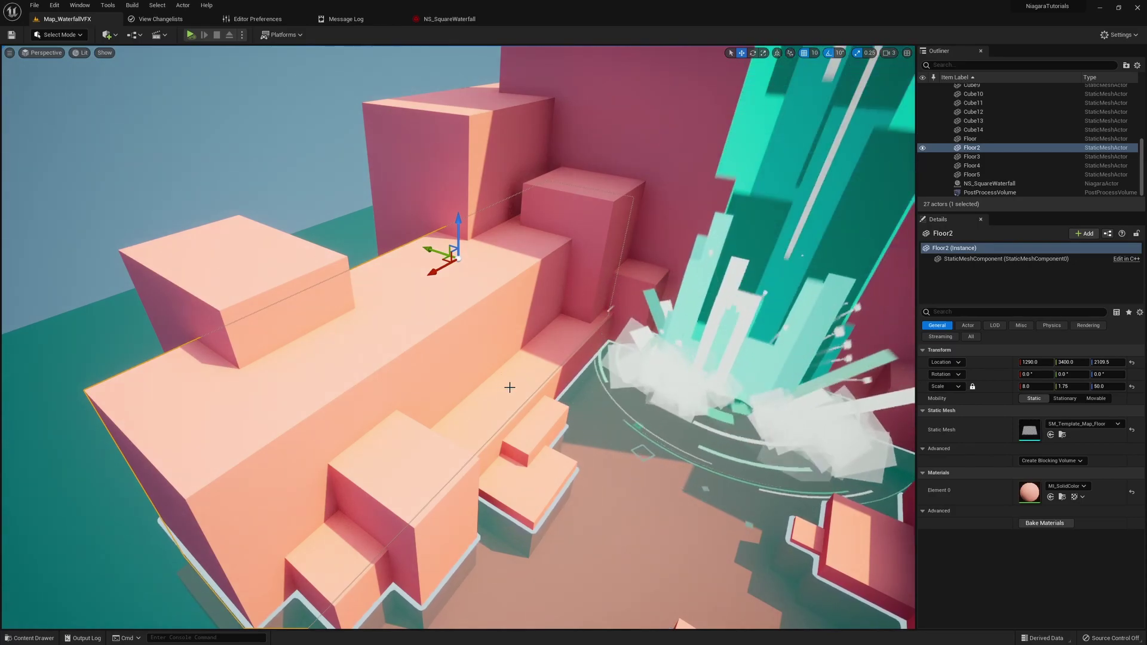
pyautogui.moveTo(533, 389); pyautogui.dragTo(534, 391, button='right')
pyautogui.moveTo(534, 392)
pyautogui.keyDown('alt'); pyautogui.mouseDown()
pyautogui.moveTo(514, 383)
pyautogui.moveTo(567, 388)
pyautogui.moveTo(615, 370)
pyautogui.moveTo(658, 389)
pyautogui.moveTo(728, 364)
pyautogui.moveTo(764, 382)
pyautogui.moveTo(795, 370)
pyautogui.moveTo(884, 376)
pyautogui.moveTo(913, 358)
pyautogui.moveTo(524, 406)
pyautogui.mouseUp(); pyautogui.keyUp('alt')
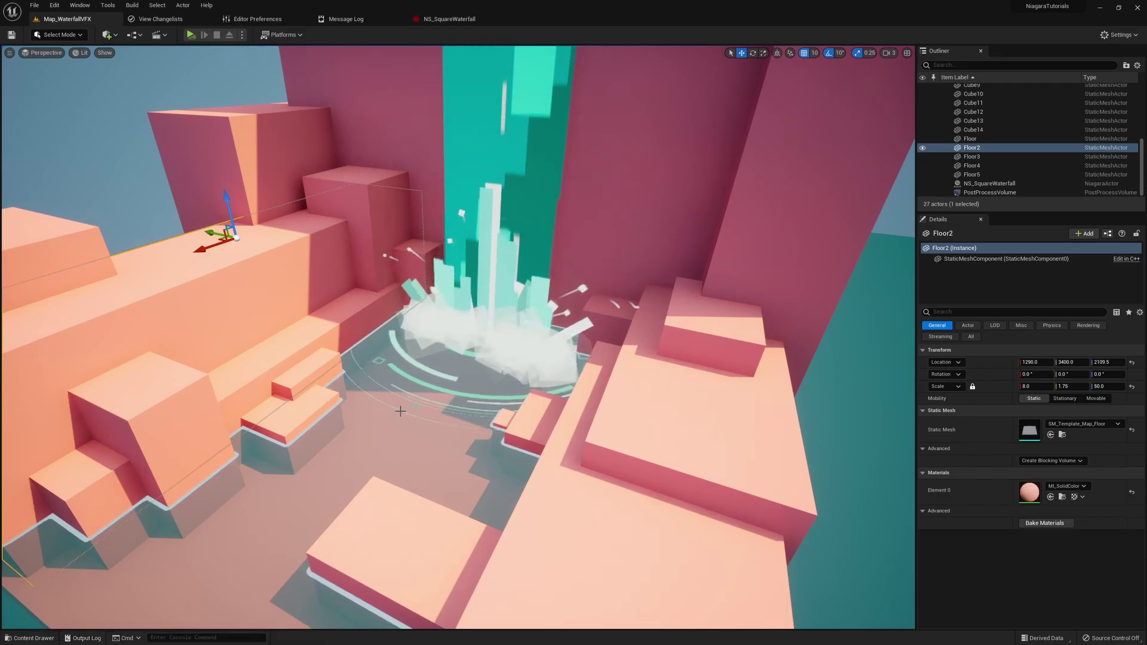
pyautogui.hotkey('ctrl', 'space')
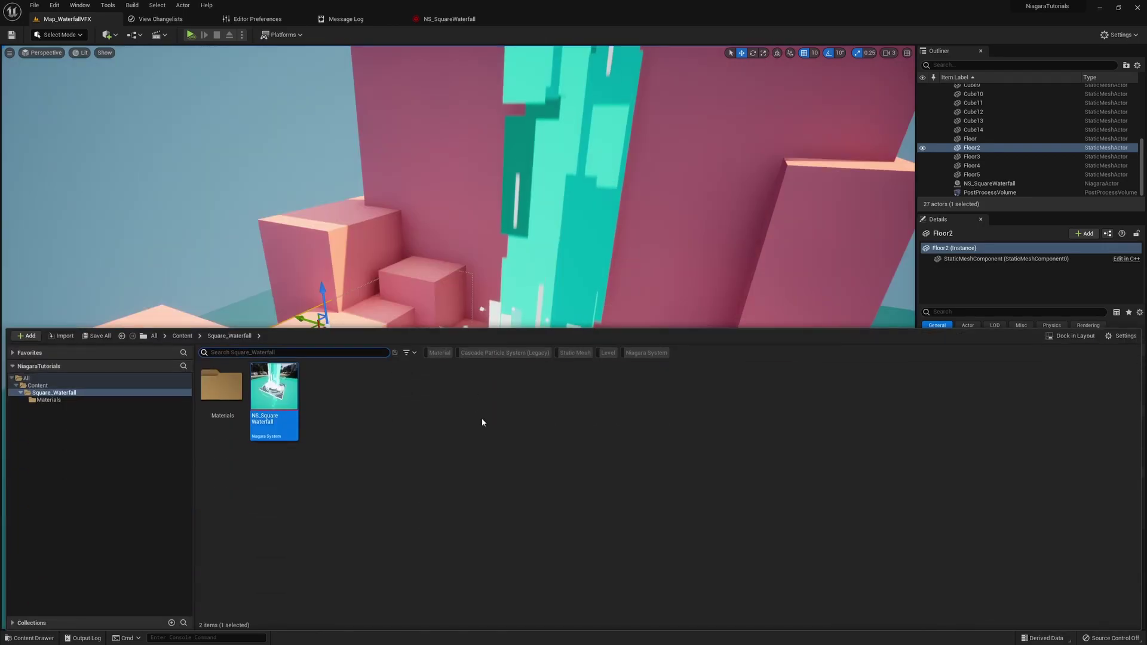
# Start a new Niagara System from the empty area of the Square_Waterfall folder.
pyautogui.click(422, 472)
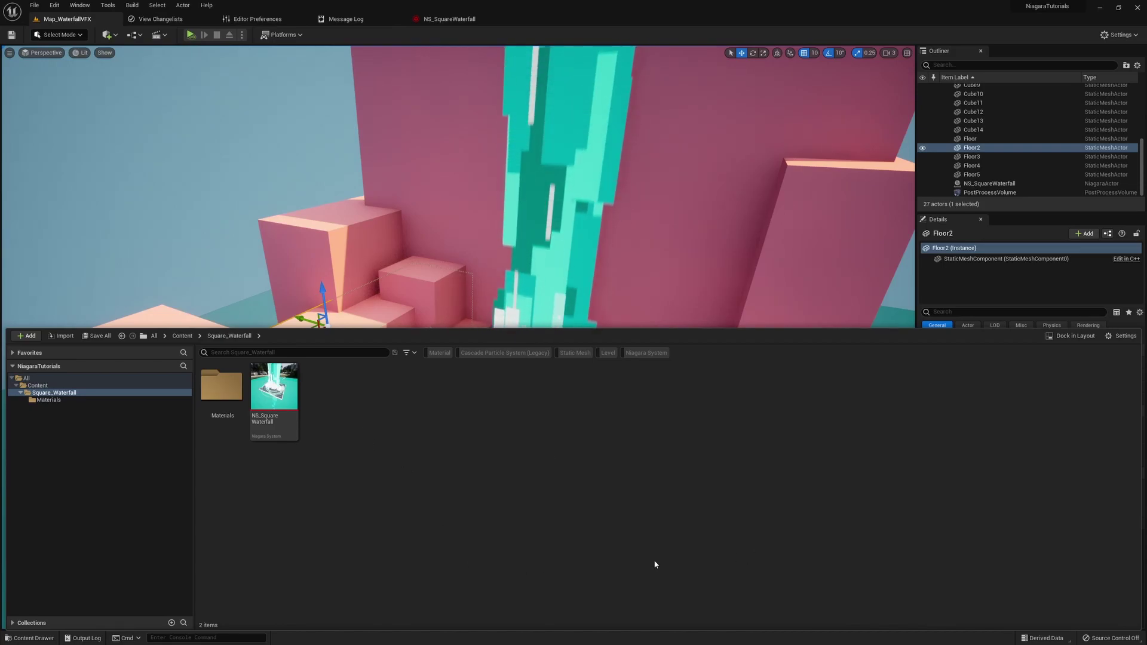
pyautogui.rightClick(354, 425)
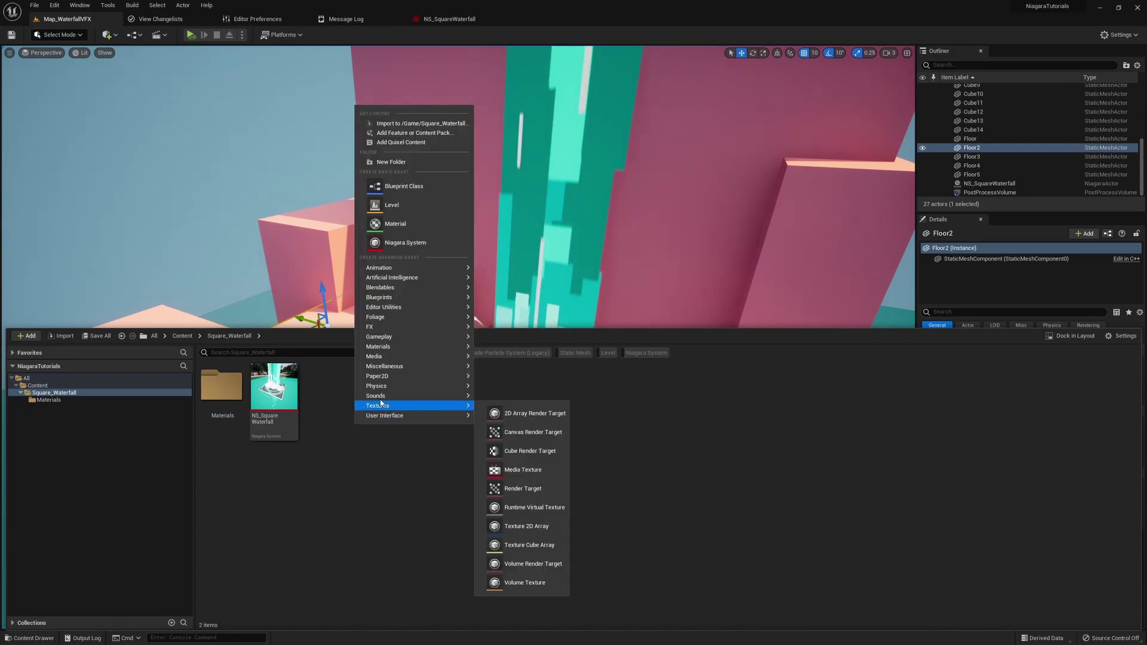
pyautogui.click(430, 244)
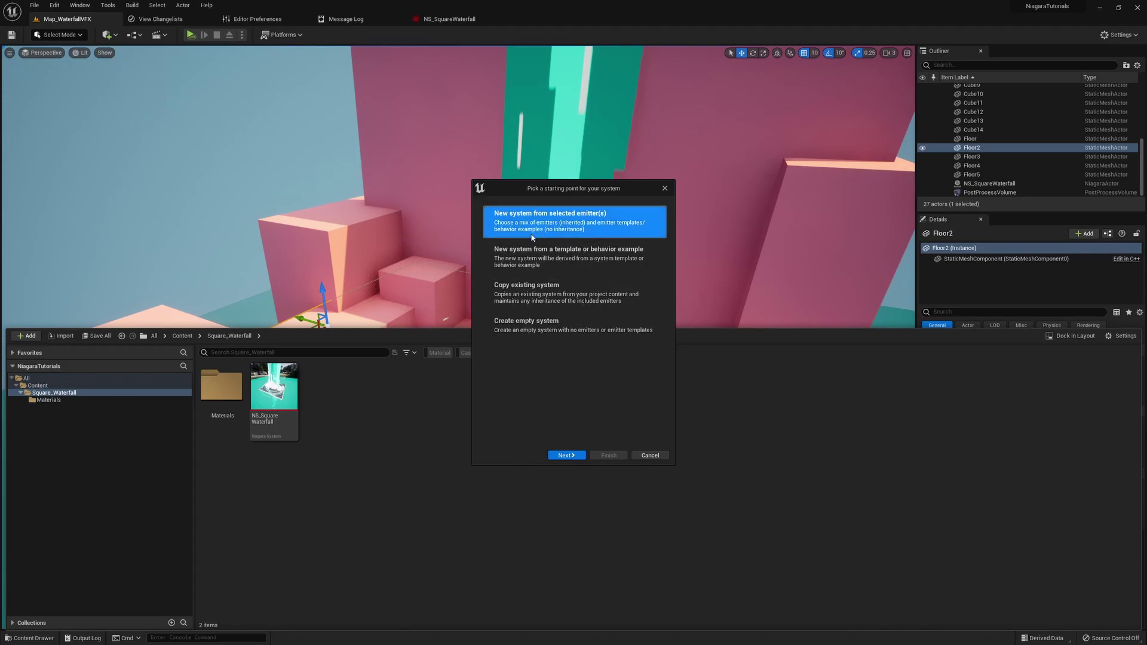
# Build the system from the Fountain emitter template and name it NS_Tutorial.
pyautogui.click(566, 455)
pyautogui.scroll(-2, 579, 333)
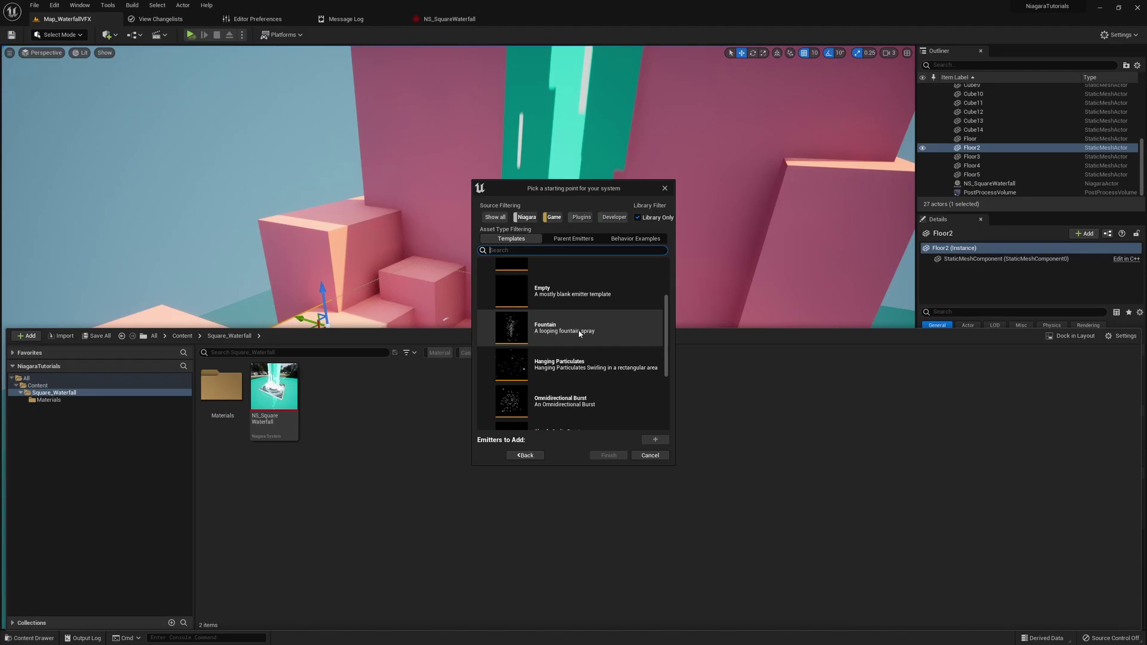
pyautogui.click(564, 335)
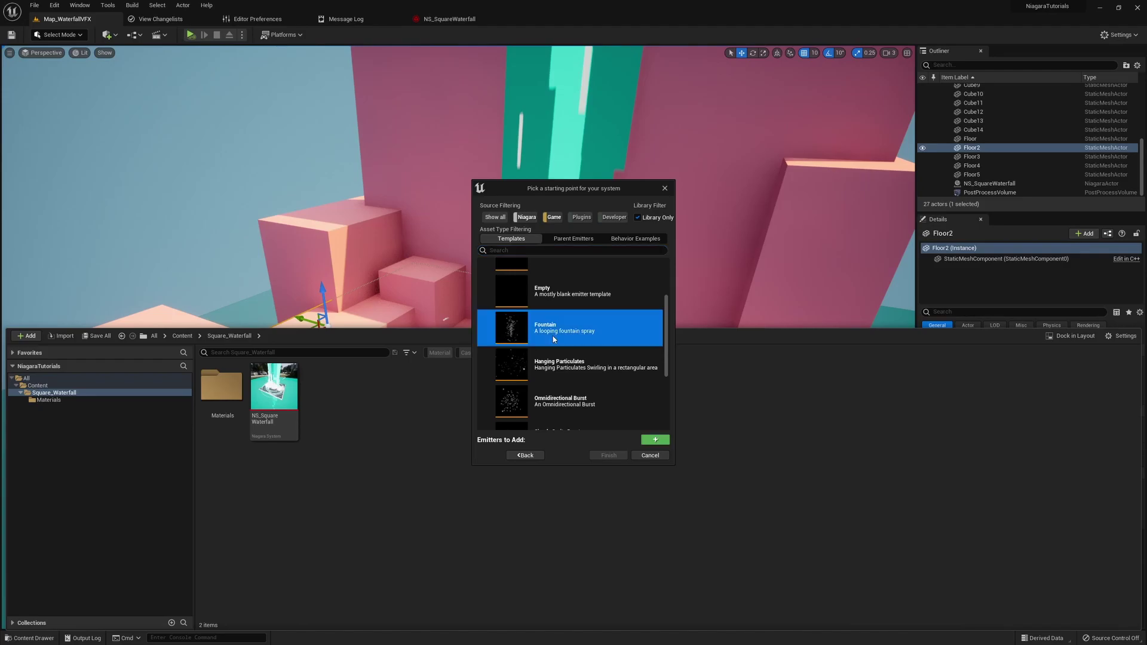
pyautogui.click(660, 447)
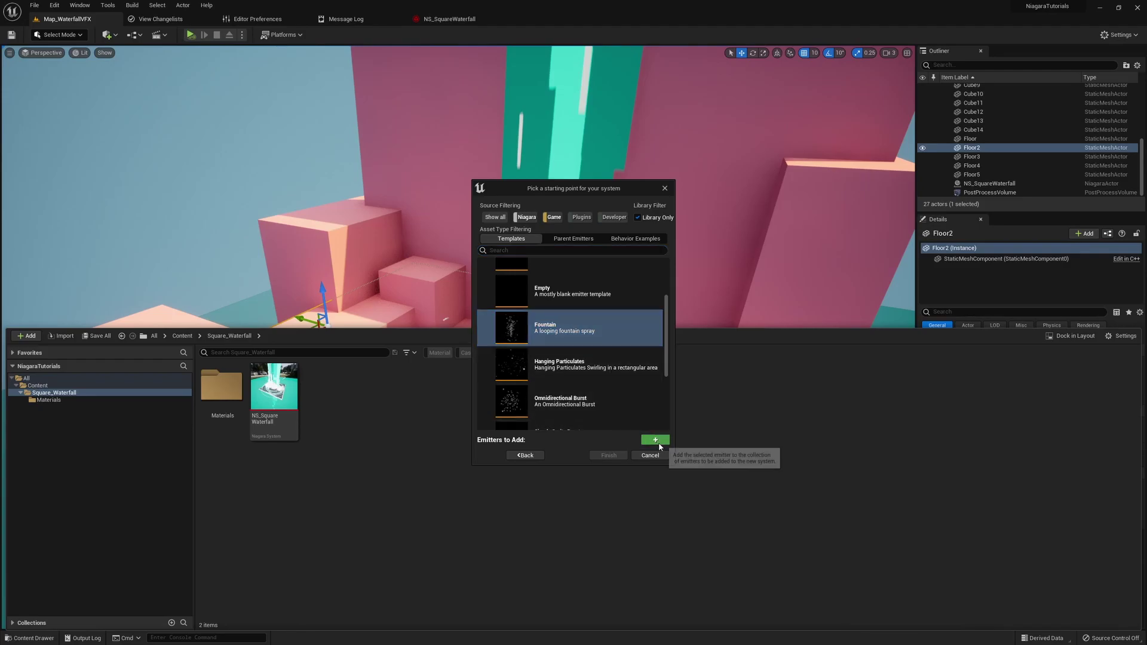
pyautogui.scroll(-2, 615, 411)
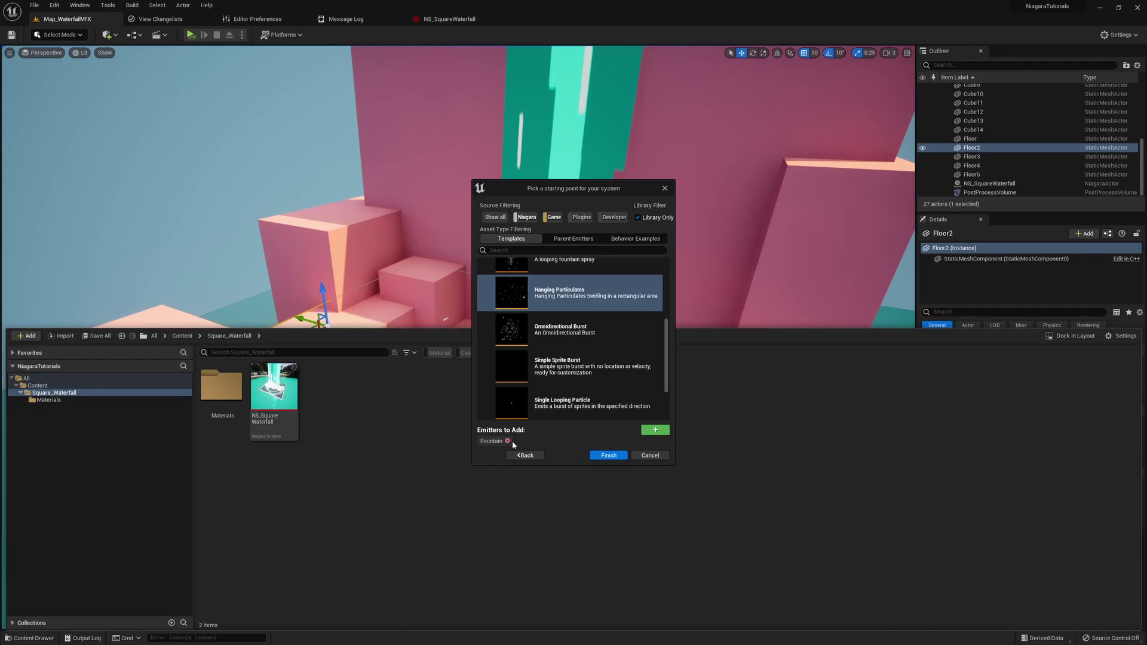
pyautogui.click(609, 456)
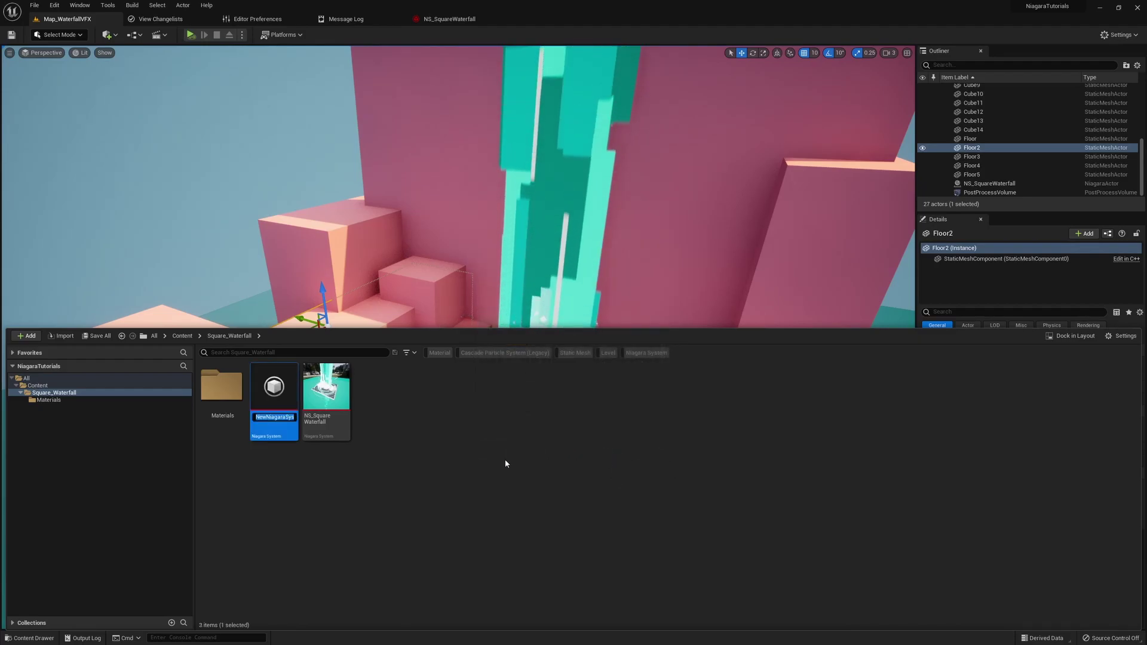
pyautogui.write('NS_Tutorial')
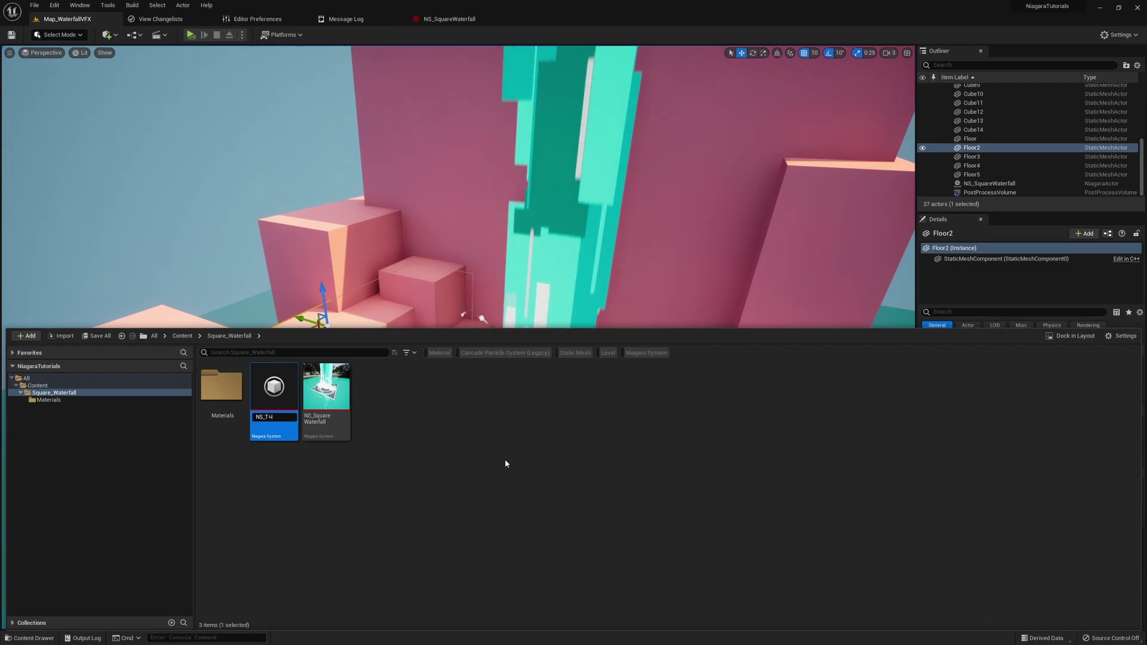
pyautogui.press('Return')
# Open NS_Tutorial, zoom out the System Overview graph and orbit the preview.
pyautogui.doubleClick(325, 388)
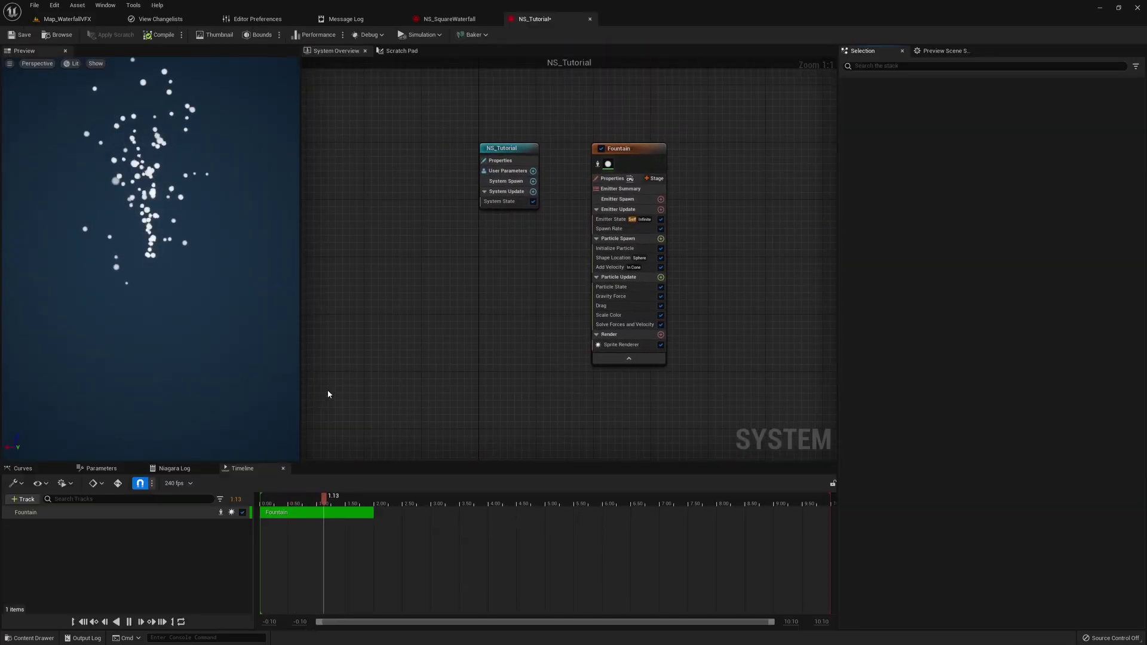
pyautogui.scroll(-1, 418, 364)
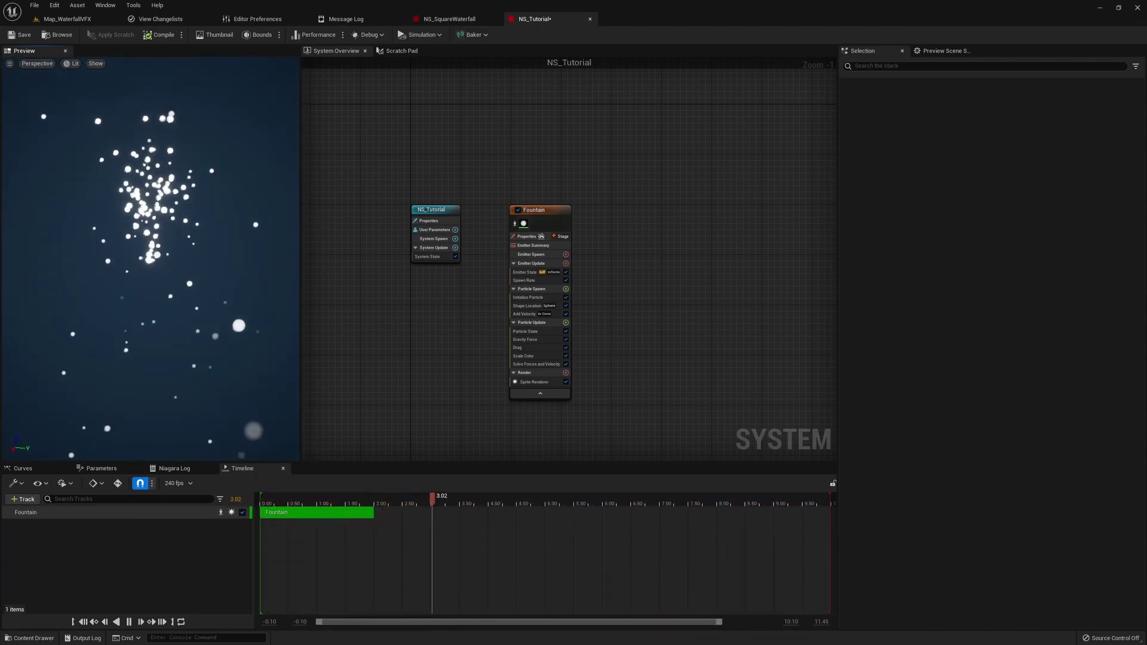
pyautogui.moveTo(202, 243)
pyautogui.mouseDown()
pyautogui.moveTo(179, 227)
pyautogui.moveTo(202, 243)
pyautogui.mouseUp()
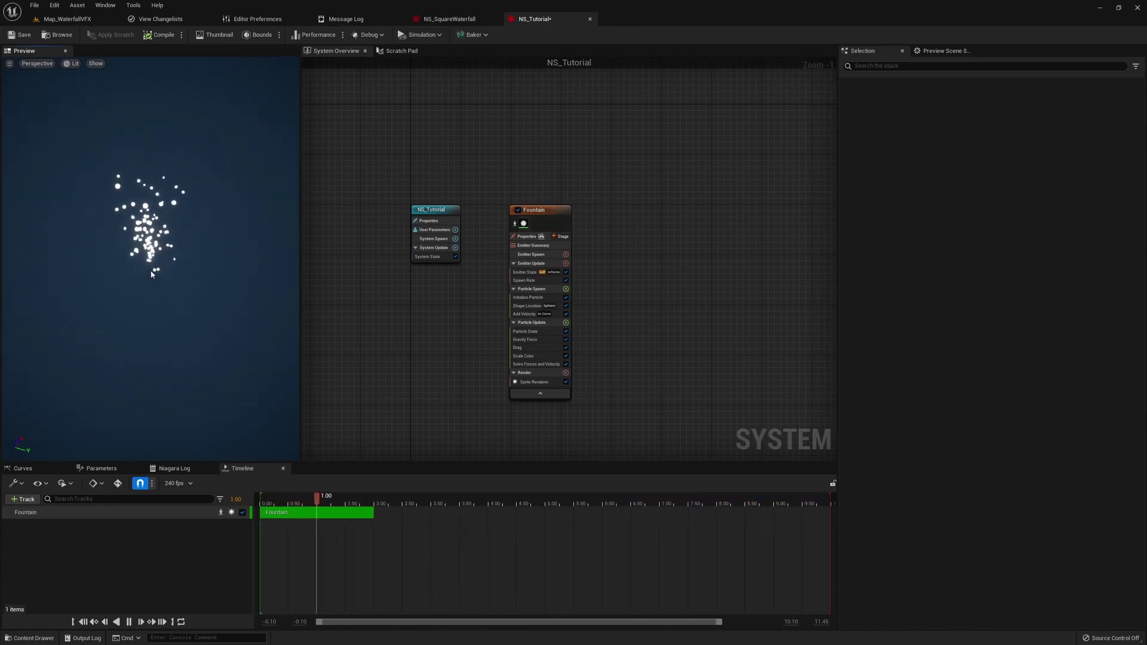
# Enable Orbit Mode in the preview viewport options and pan the graph to fit both nodes.
pyautogui.click(10, 64)
pyautogui.click(10, 64)
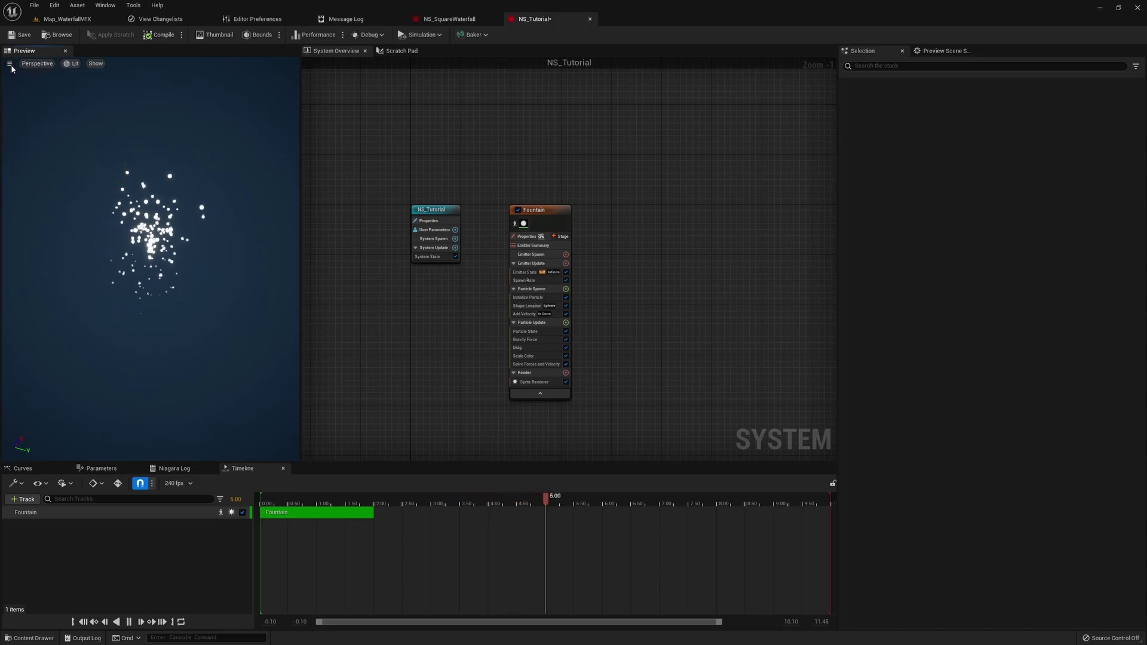
pyautogui.click(10, 64)
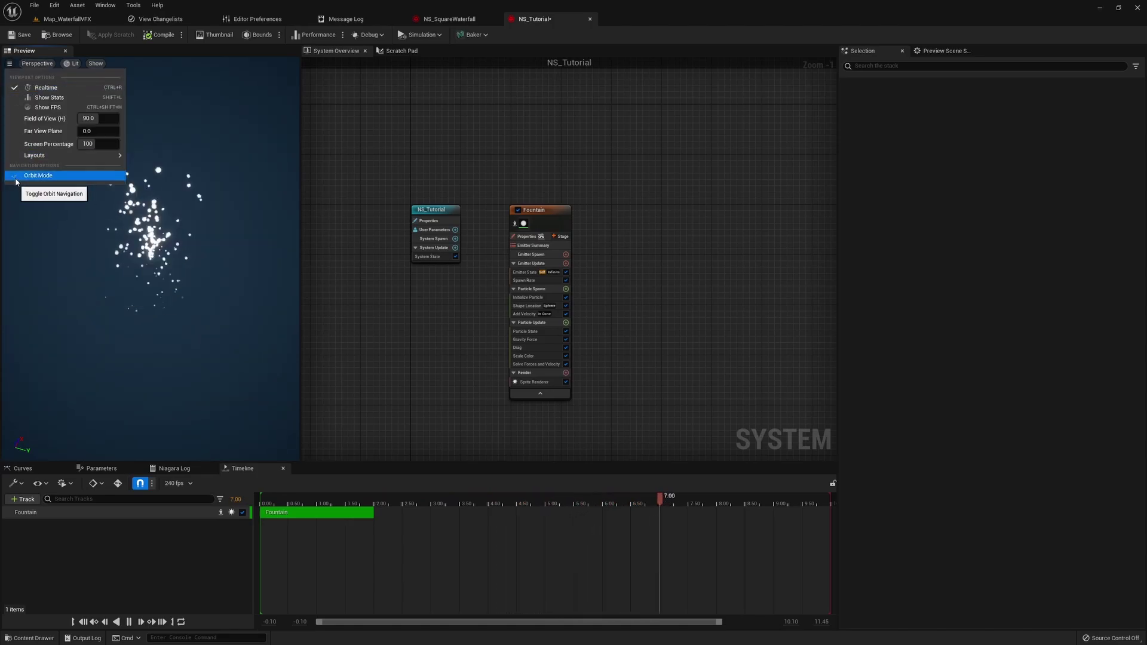
pyautogui.click(103, 249)
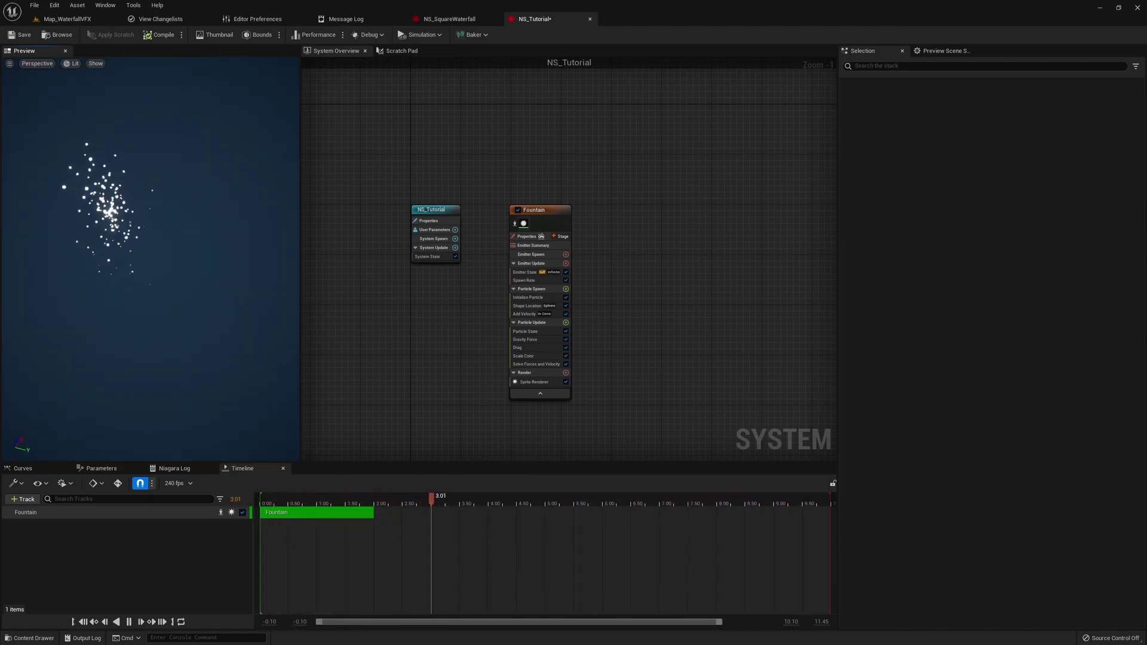
pyautogui.moveTo(330, 354); pyautogui.dragTo(325, 331, button='right')
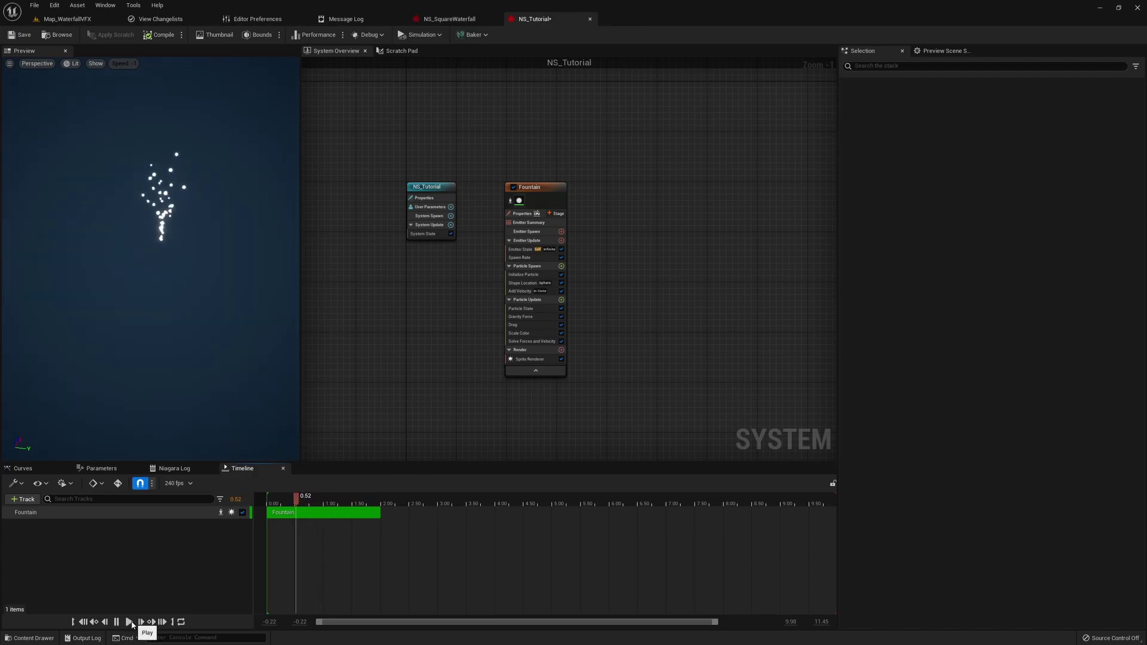
pyautogui.click(117, 624)
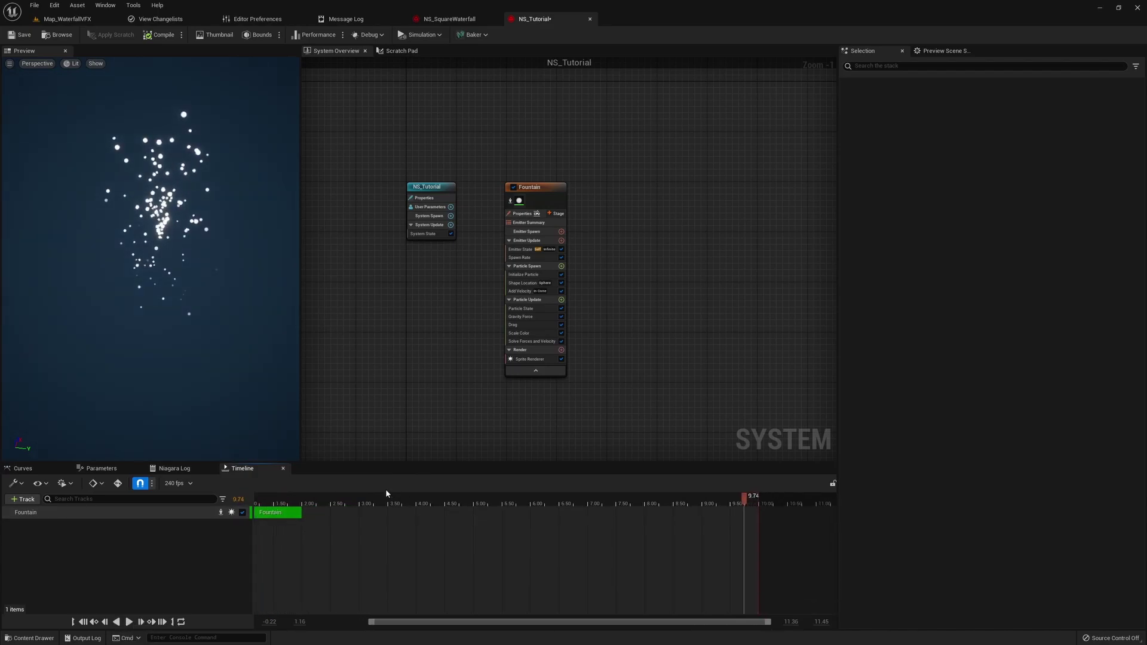
pyautogui.moveTo(294, 506); pyautogui.dragTo(245, 506)
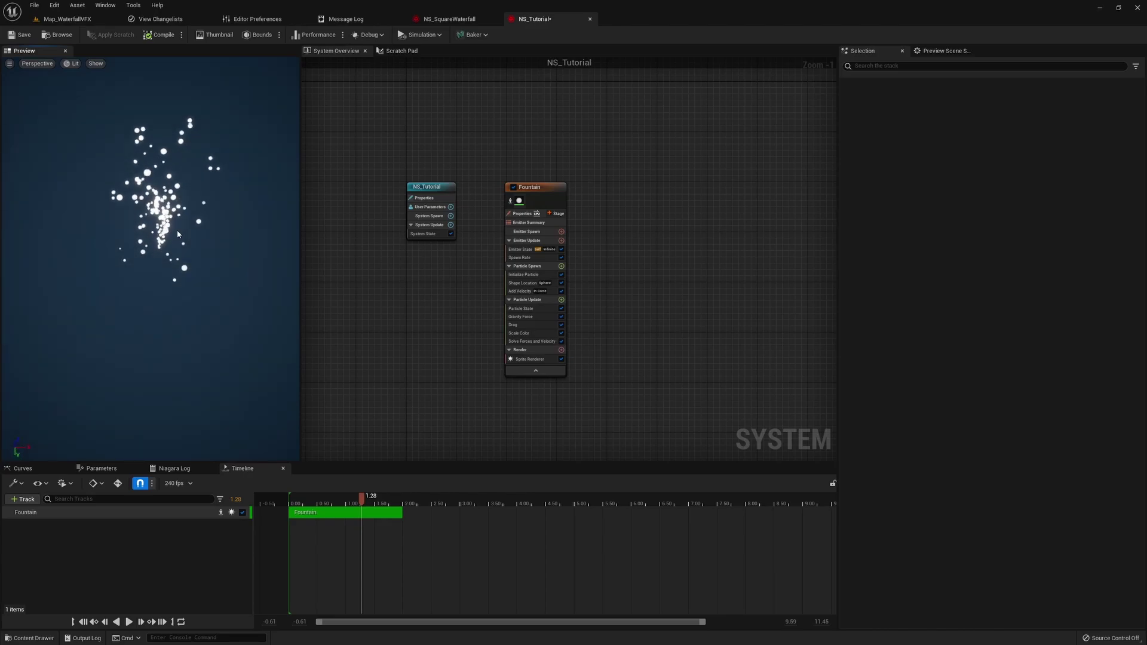
pyautogui.scroll(5, 548, 585)
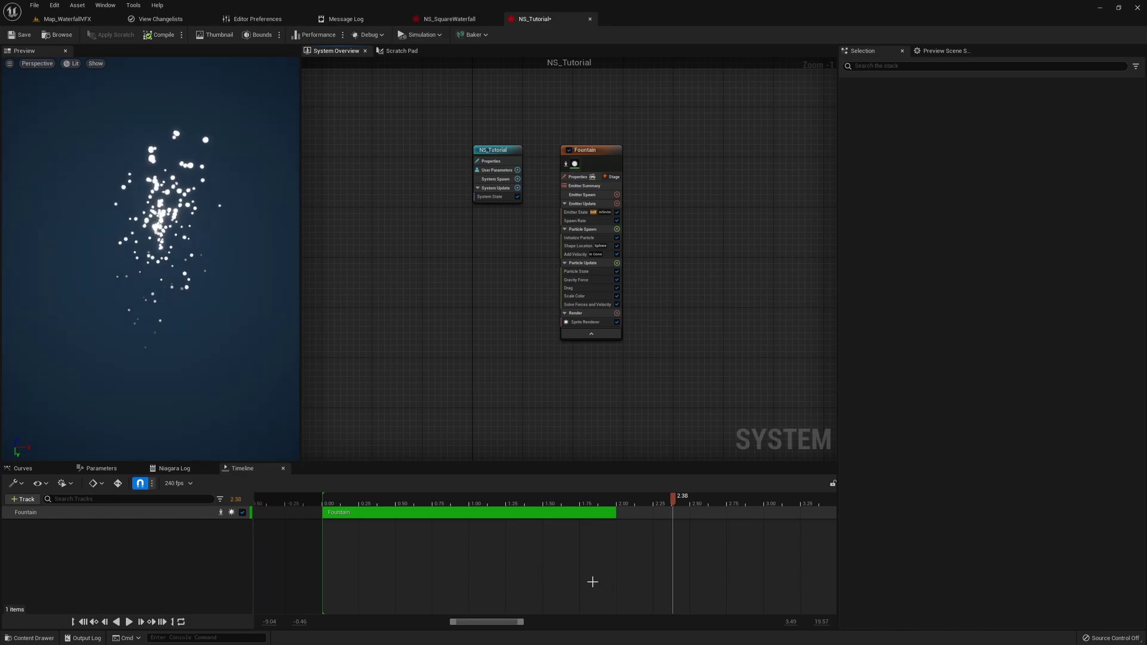
pyautogui.hscroll(-3, 578, 568)
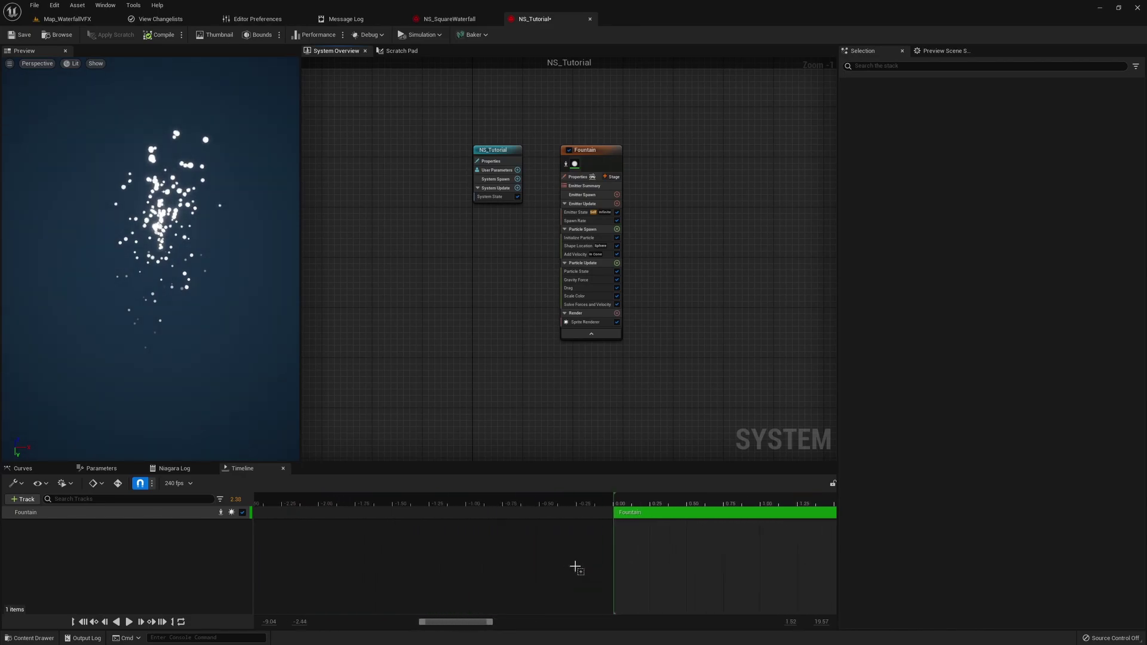
pyautogui.hscroll(6, 578, 568)
pyautogui.hscroll(-6, 577, 568)
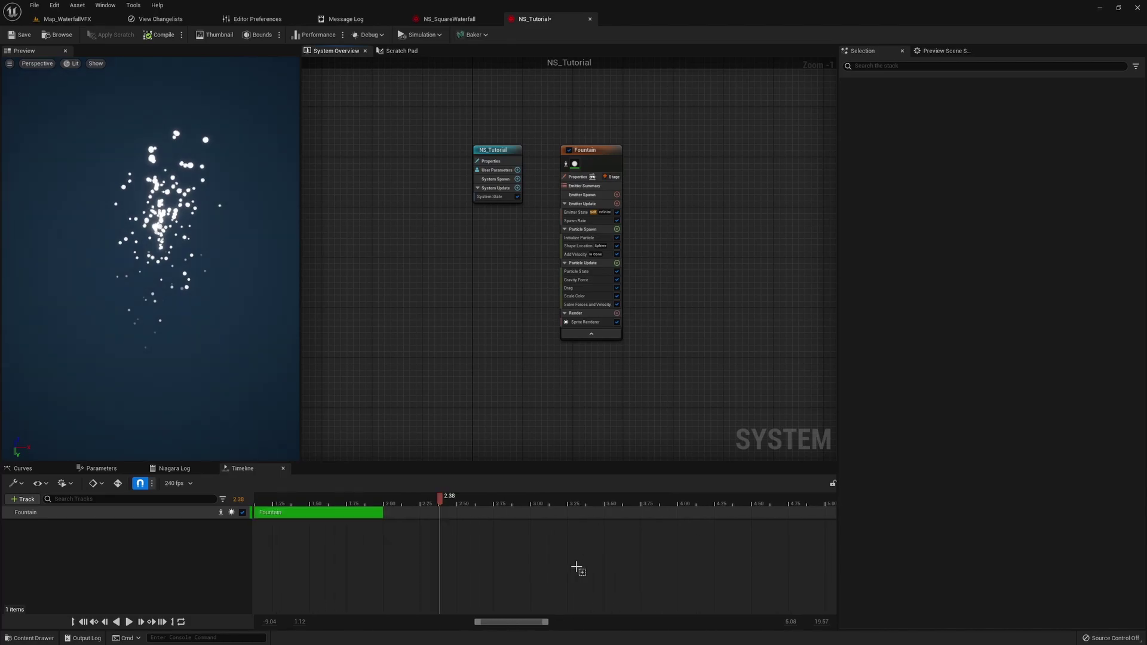
pyautogui.hscroll(4, 577, 568)
pyautogui.hscroll(-1, 578, 570)
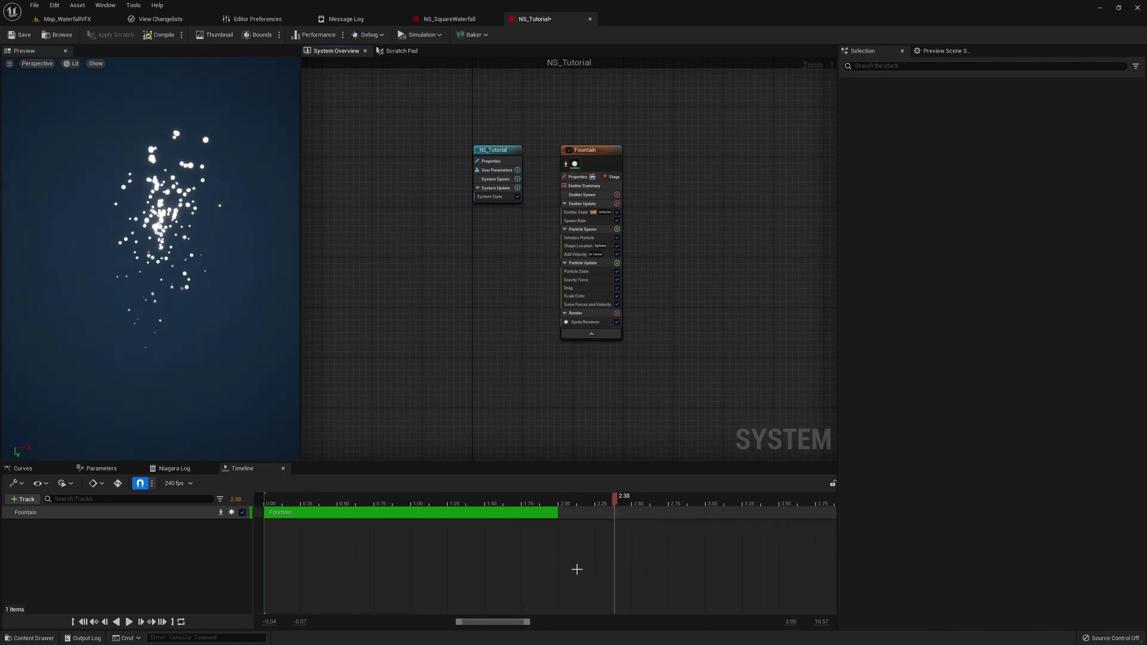
pyautogui.hscroll(5, 592, 568)
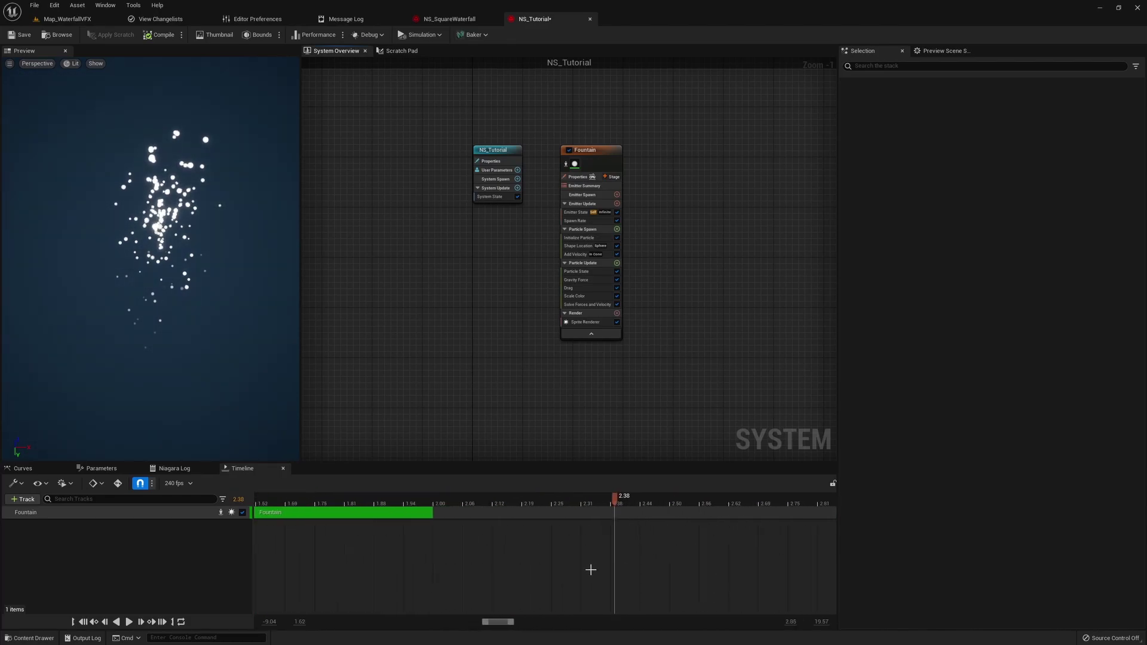
pyautogui.hscroll(-5, 589, 571)
pyautogui.scroll(-4, 588, 573)
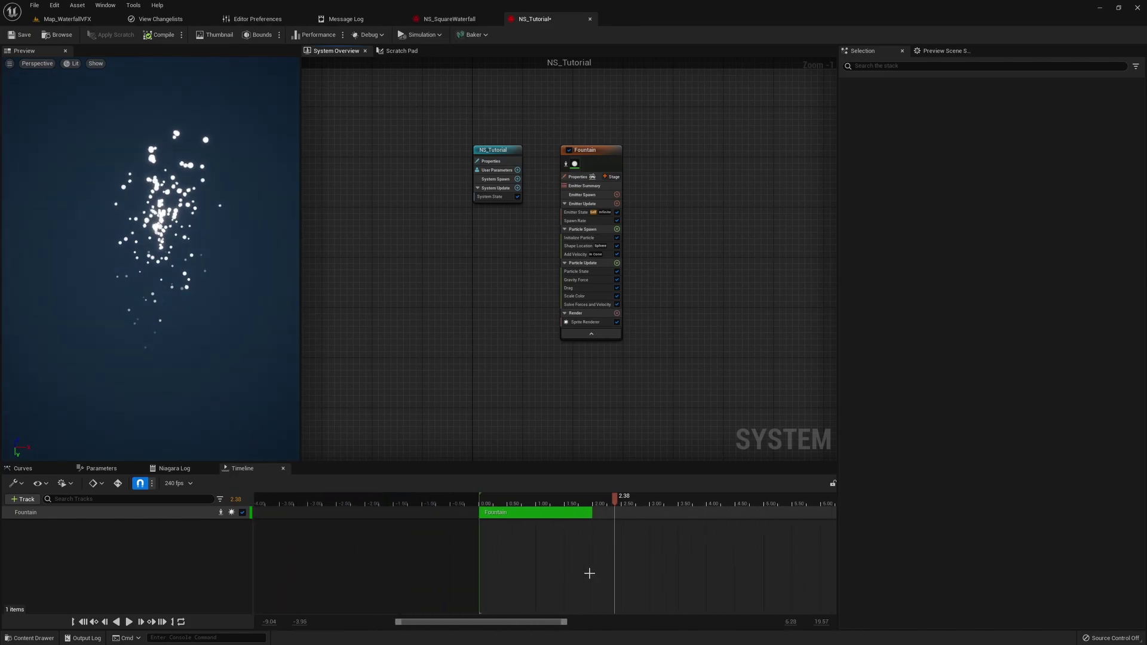
pyautogui.hscroll(-4, 589, 573)
pyautogui.hscroll(4, 590, 577)
pyautogui.hscroll(3, 590, 576)
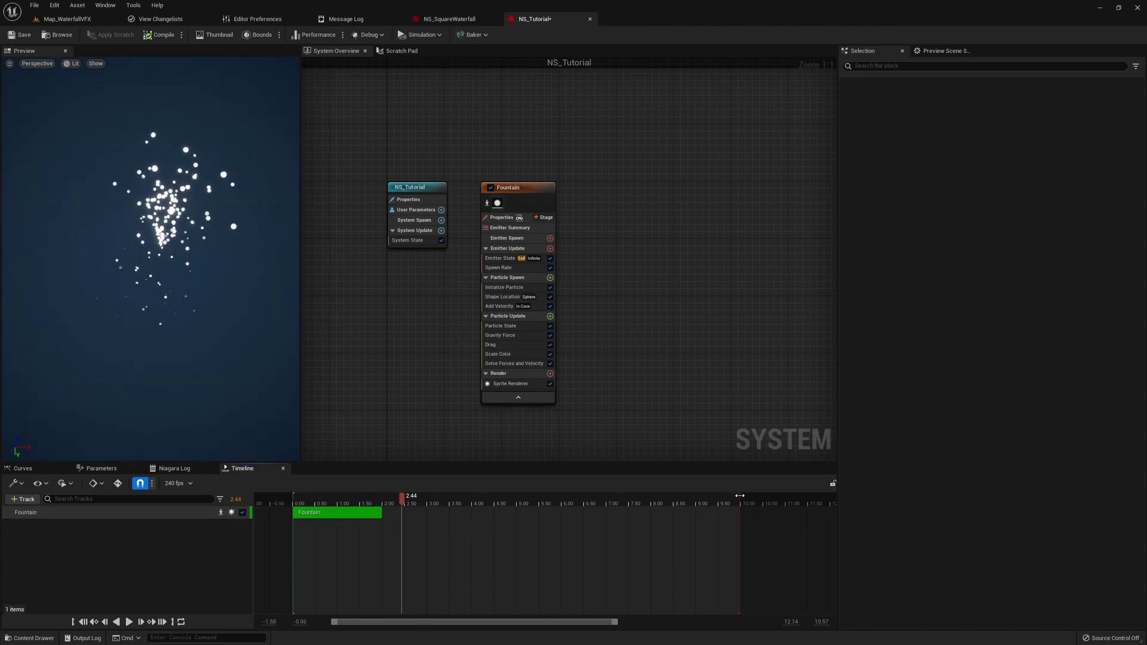
# Shorten the preview playback range to about 4 seconds and play the system.
pyautogui.moveTo(740, 496)
pyautogui.mouseDown()
pyautogui.moveTo(480, 528)
pyautogui.moveTo(455, 508)
pyautogui.moveTo(403, 520)
pyautogui.moveTo(421, 529)
pyautogui.mouseUp()
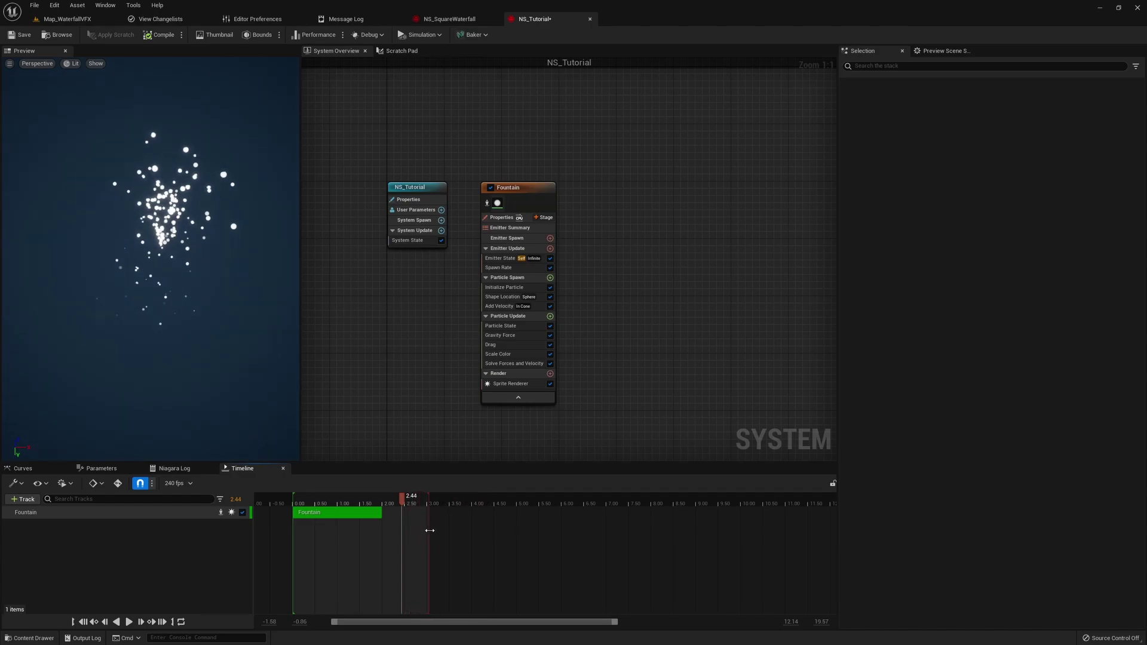
pyautogui.click(128, 622)
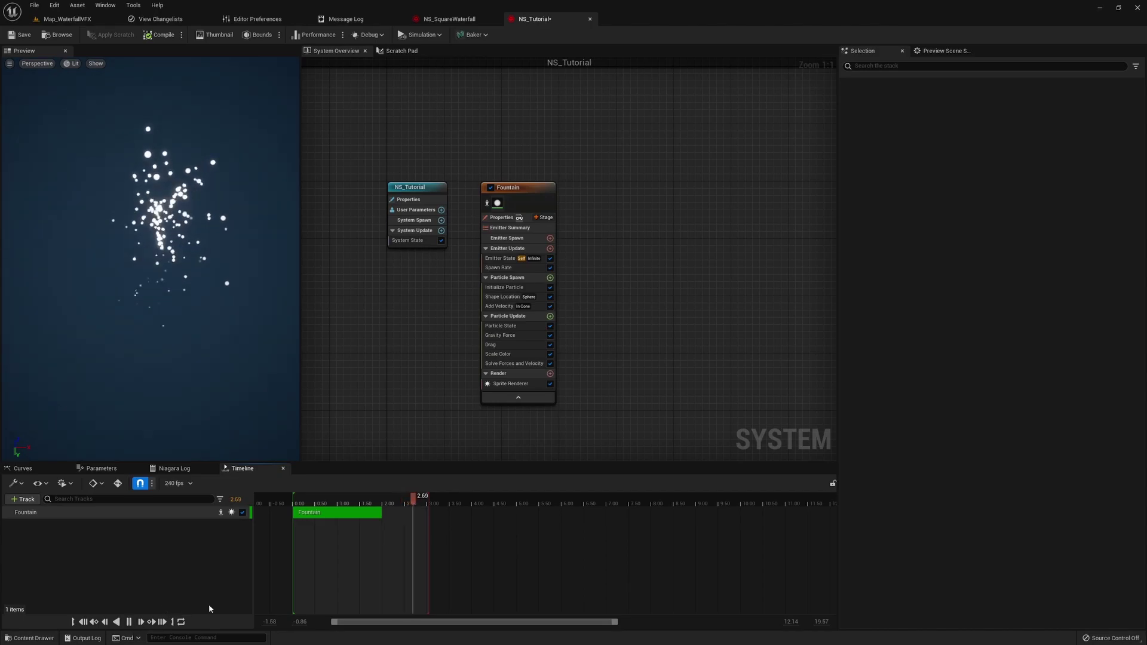
pyautogui.moveTo(288, 584); pyautogui.dragTo(307, 584, button='right')
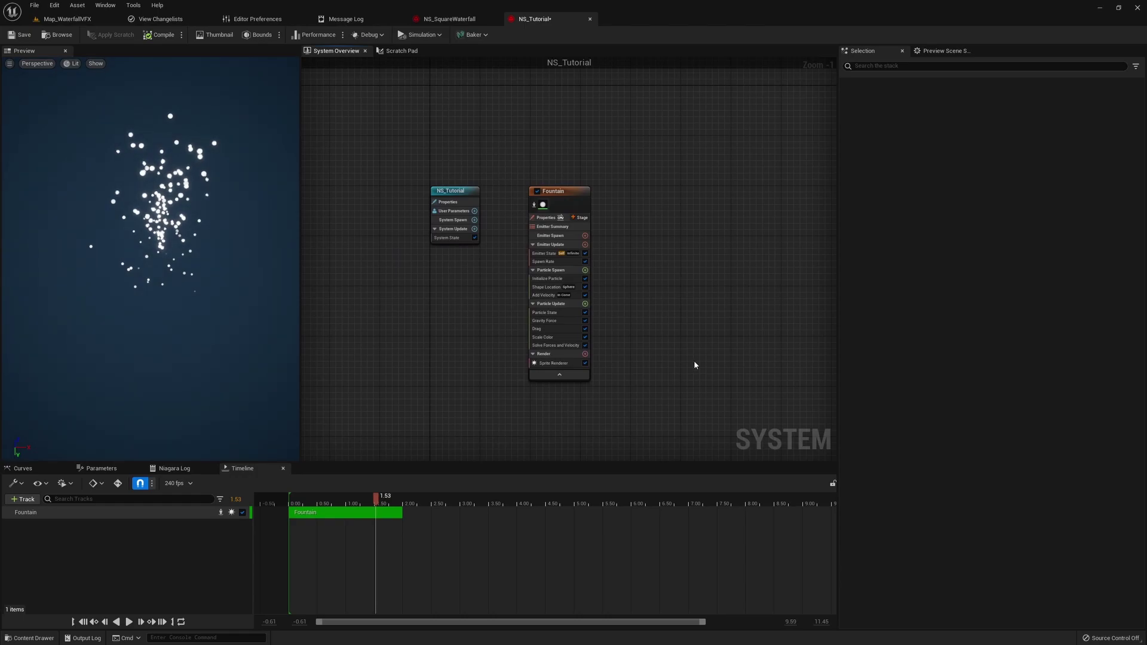
pyautogui.scroll(1, 436, 230)
pyautogui.click(460, 185)
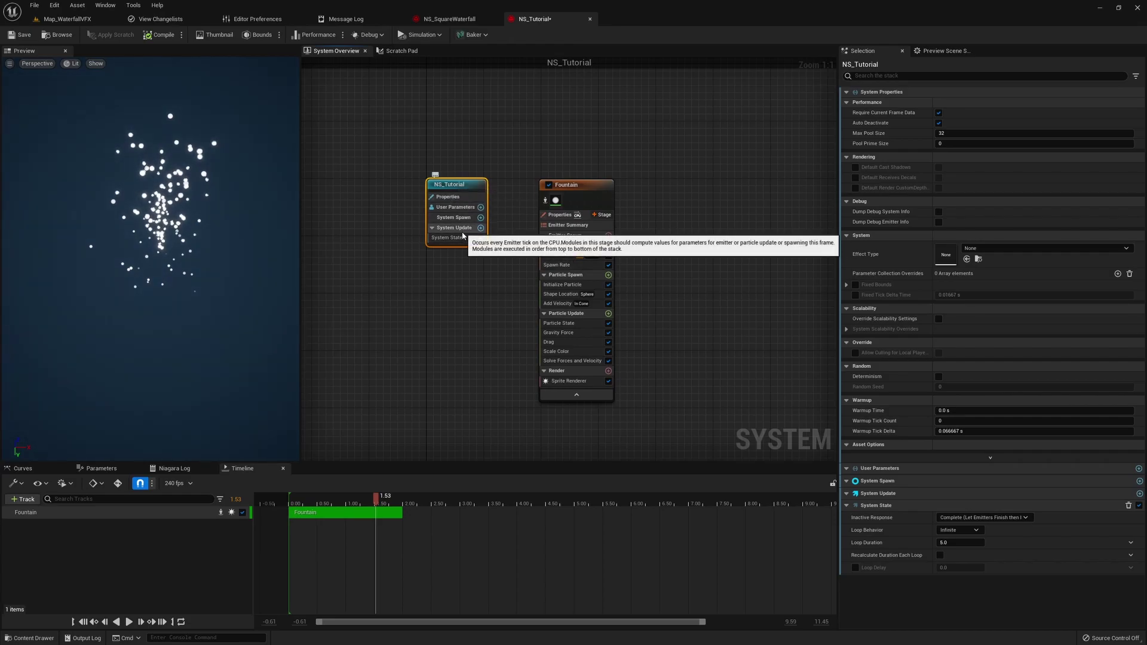
pyautogui.moveTo(474, 288); pyautogui.dragTo(433, 289, button='right')
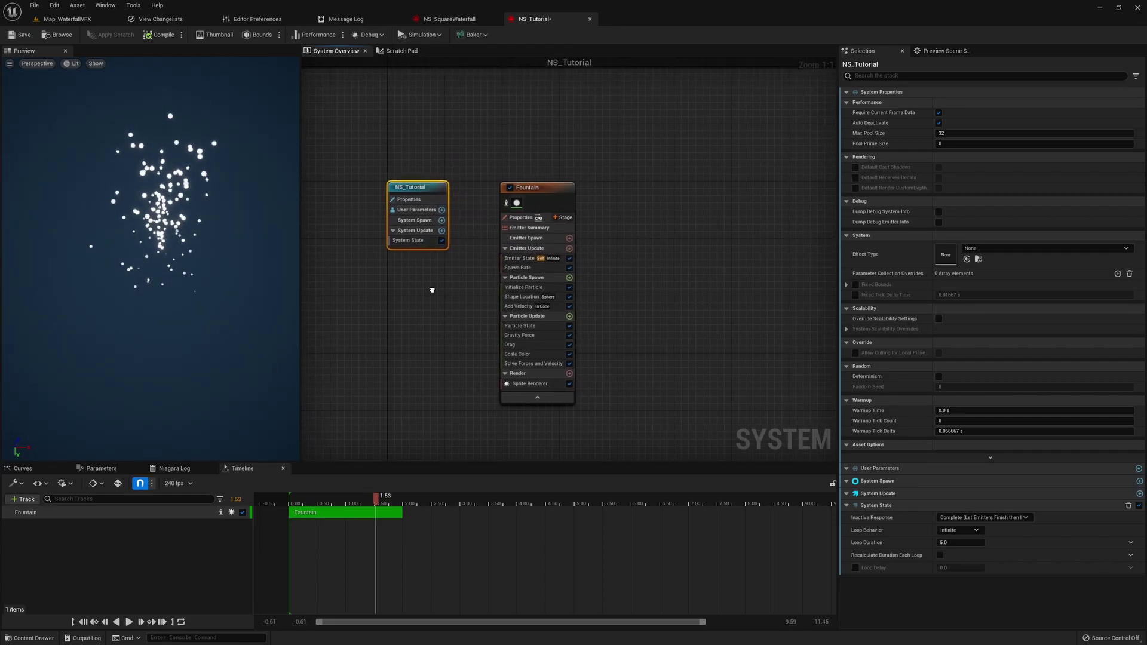
pyautogui.click(522, 191)
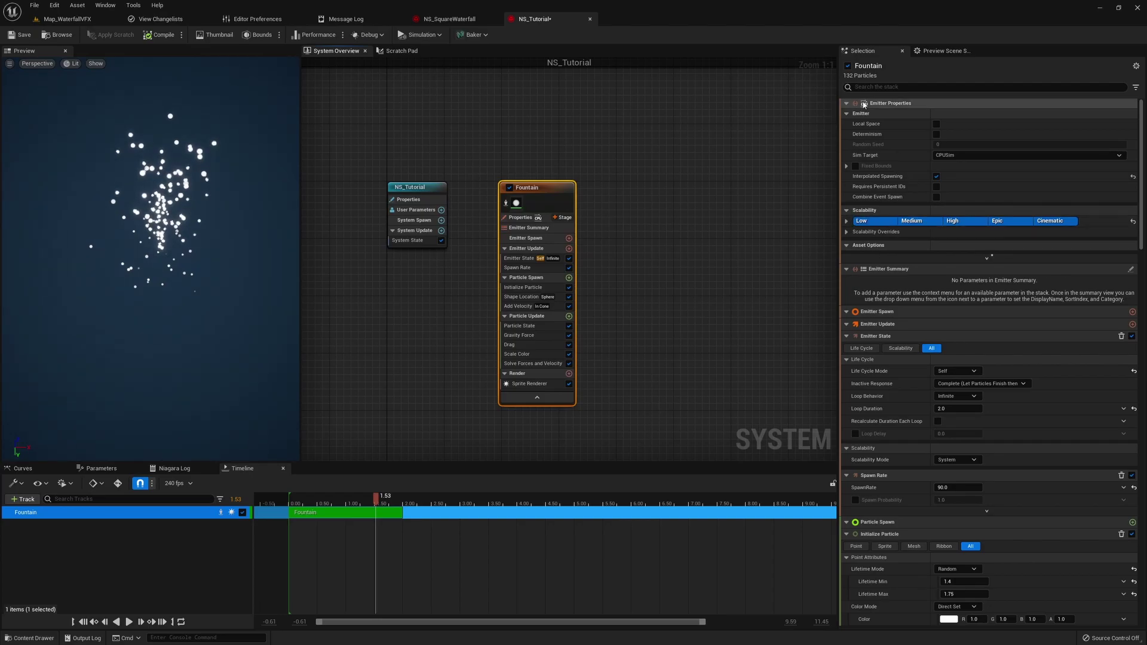
pyautogui.scroll(-5, 1070, 503)
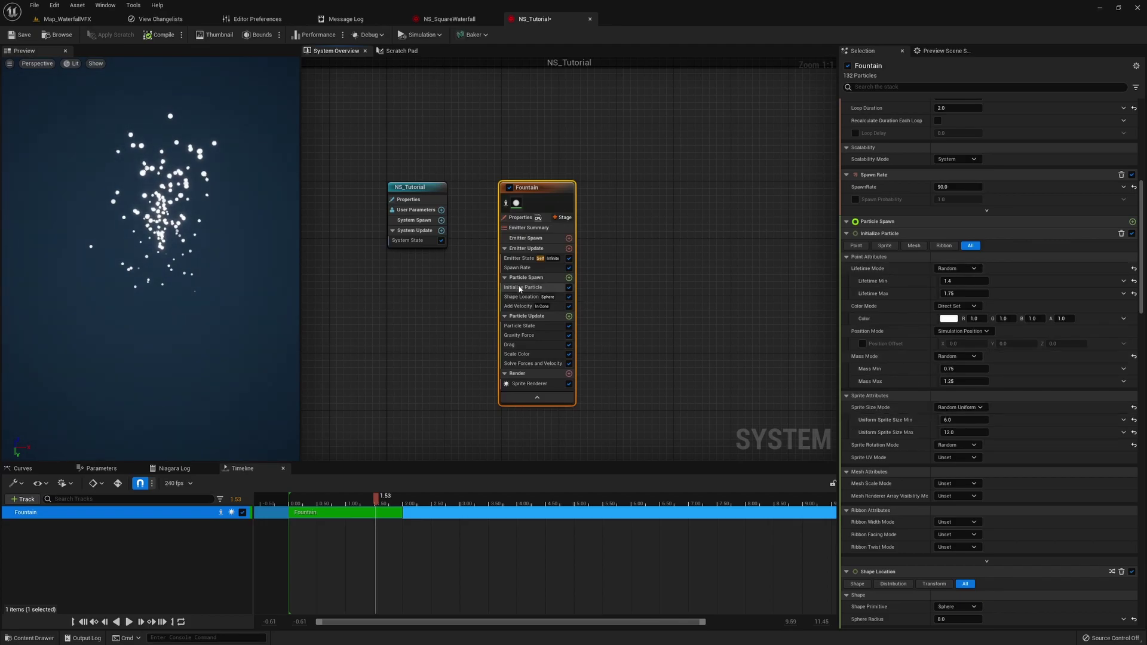
pyautogui.click(519, 335)
pyautogui.click(517, 344)
pyautogui.click(518, 354)
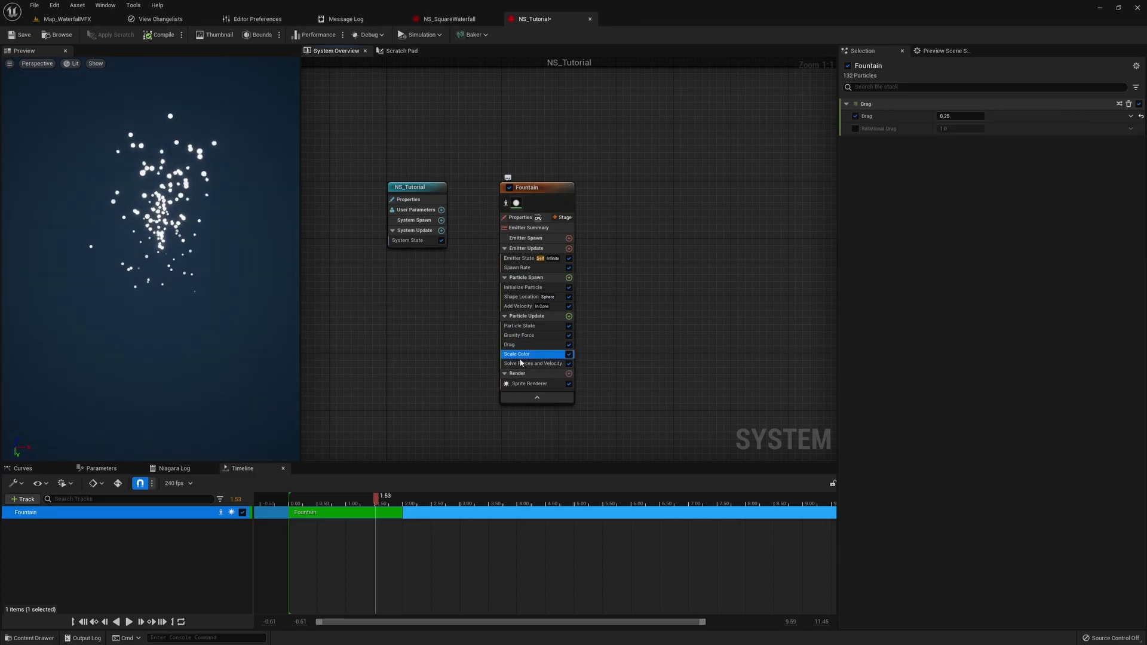
pyautogui.click(526, 345)
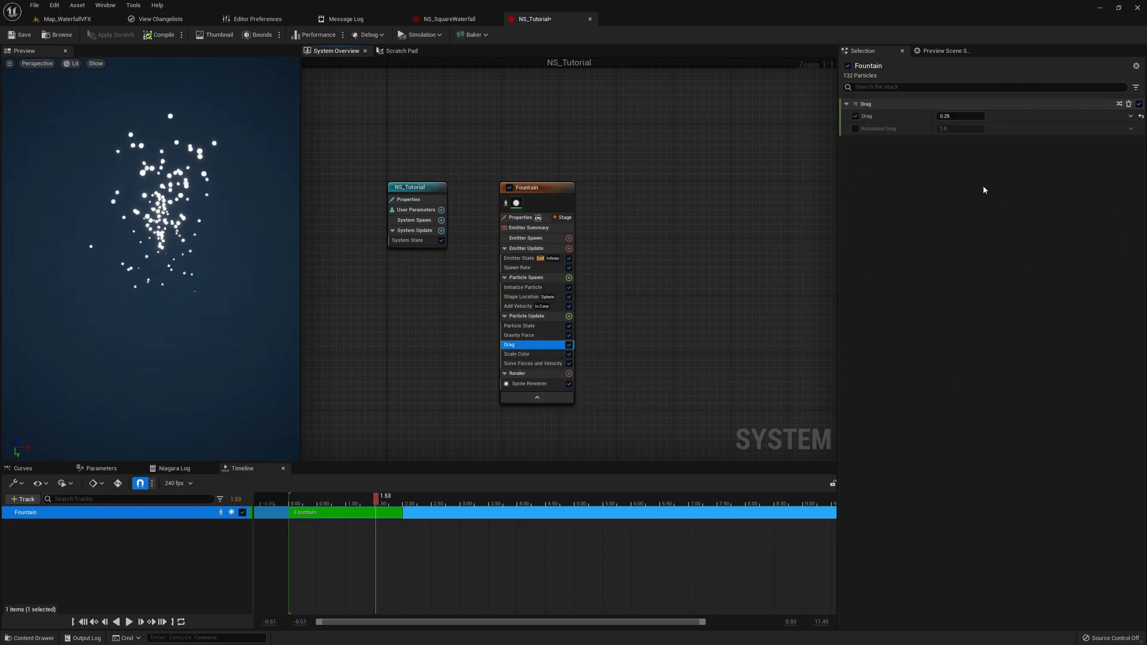
pyautogui.click(609, 379)
# Add an Omnidirectional Burst emitter via Add Emitter and shorten the playback range again.
pyautogui.rightClick(563, 223)
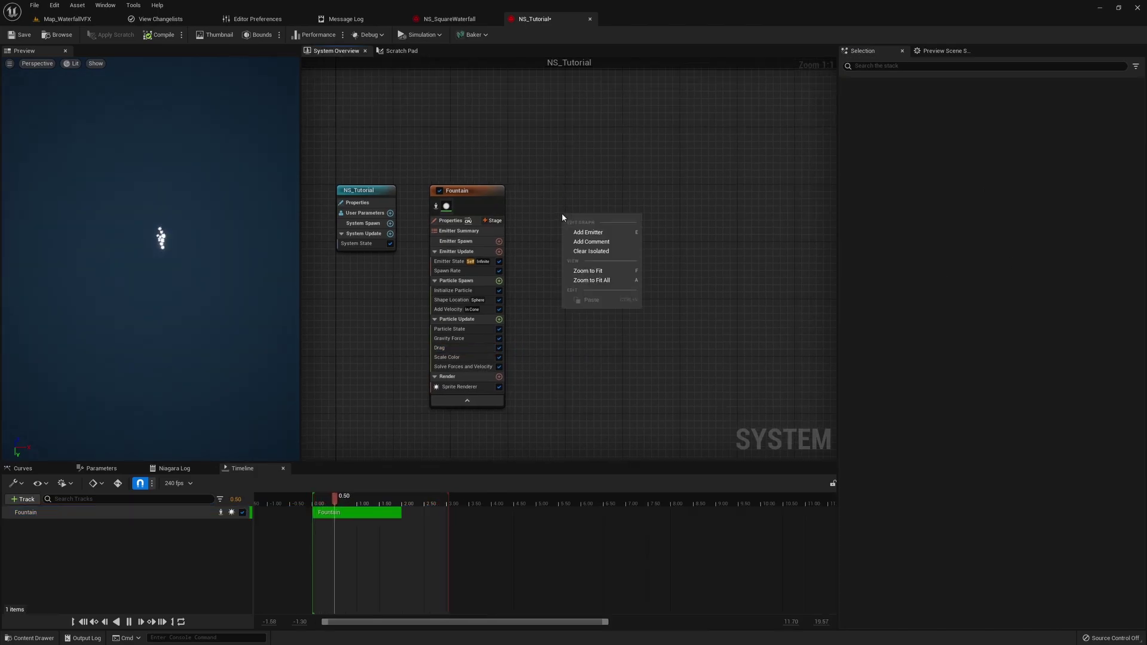
pyautogui.click(540, 224)
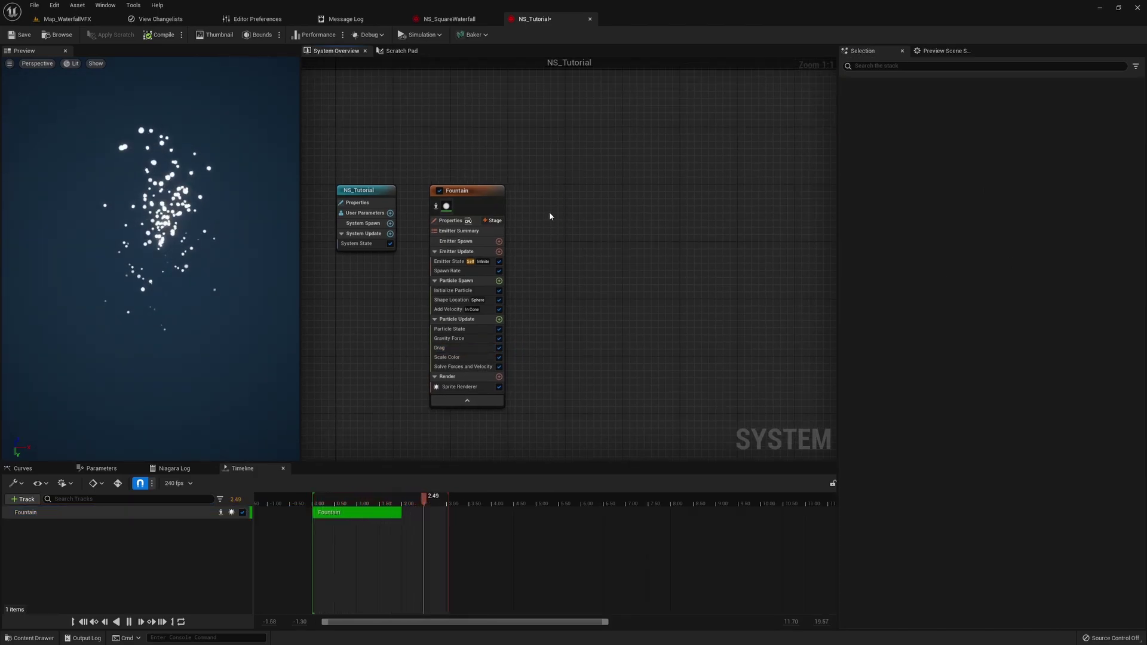
pyautogui.rightClick(550, 216)
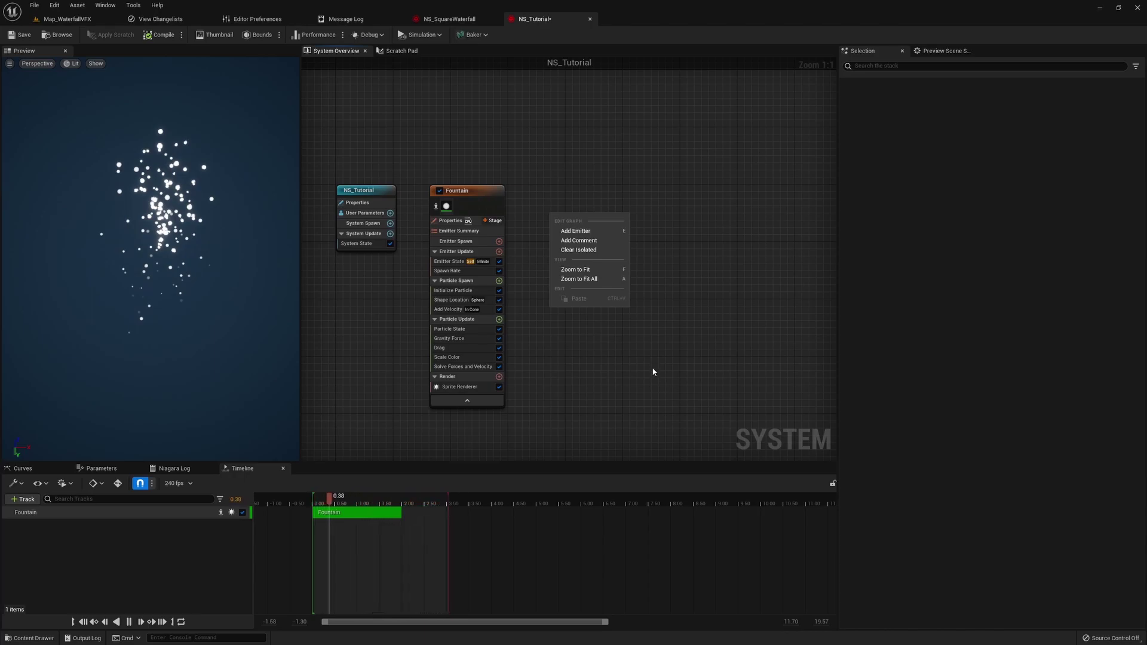
pyautogui.click(577, 230)
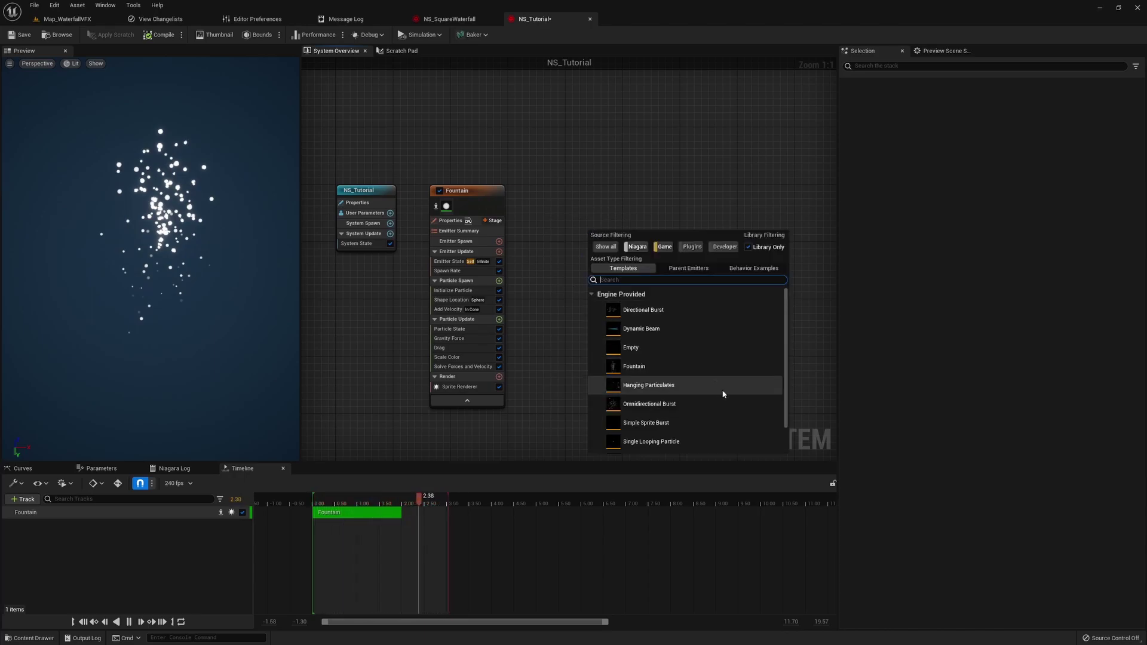
pyautogui.scroll(-1, 696, 390)
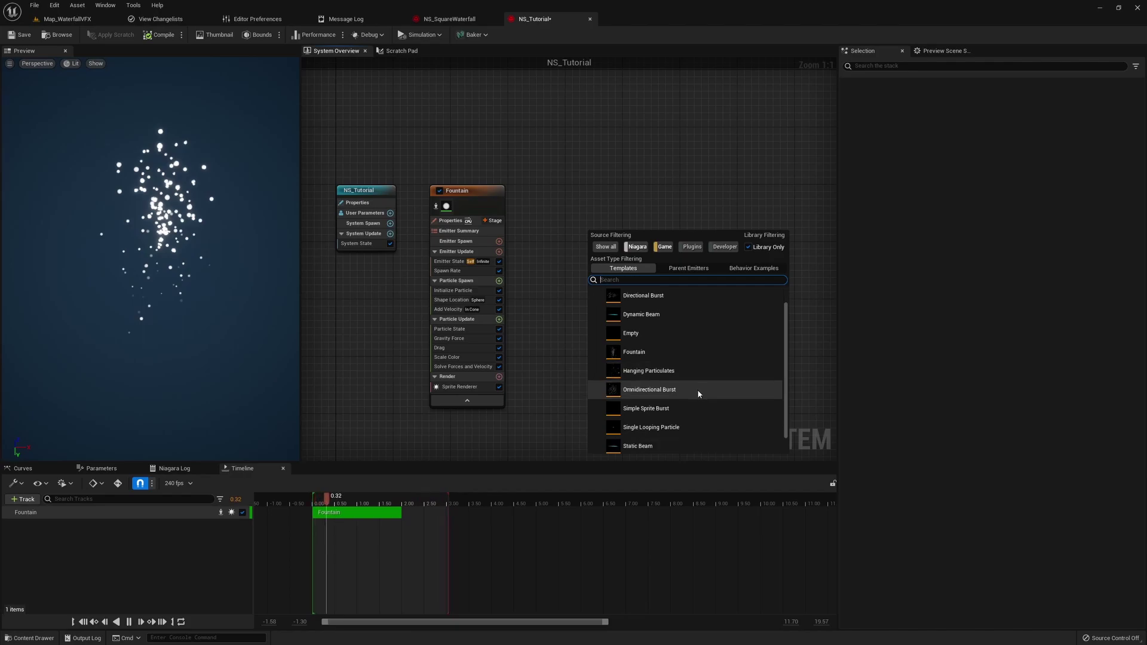
pyautogui.doubleClick(648, 390)
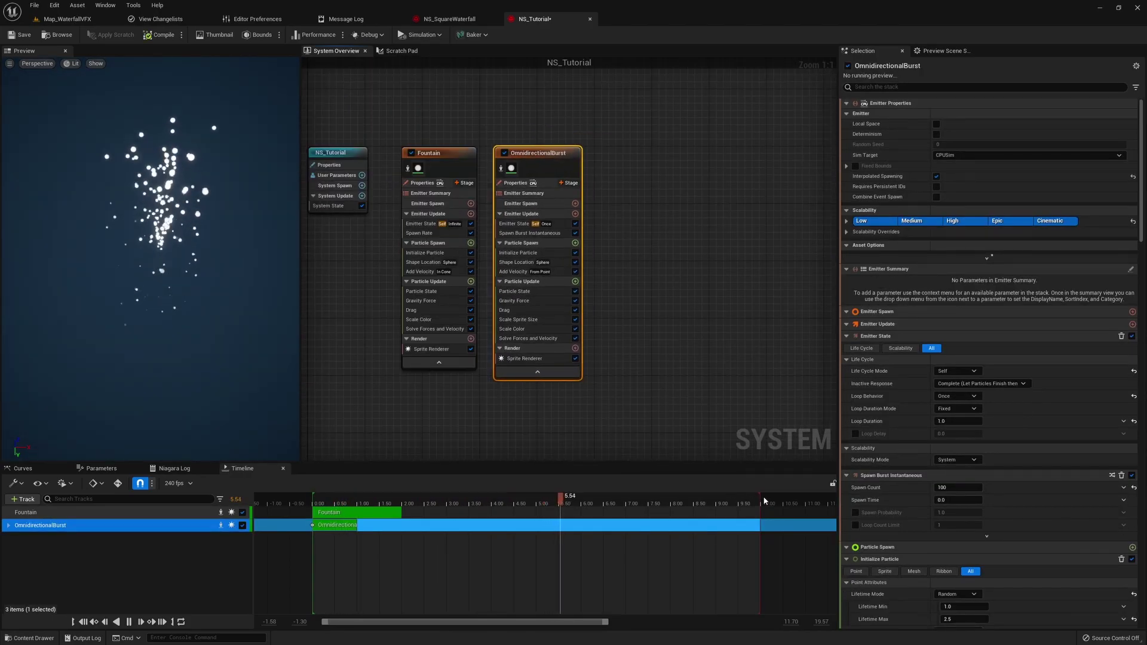
pyautogui.moveTo(761, 501); pyautogui.dragTo(402, 501)
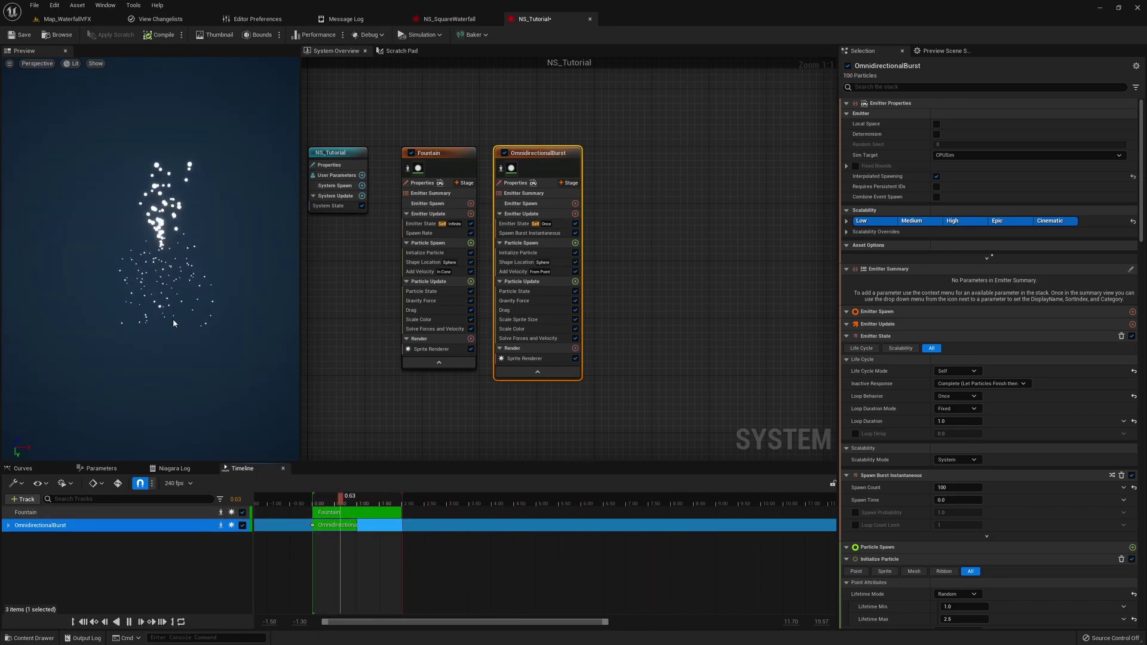
pyautogui.click(383, 197)
pyautogui.click(438, 157)
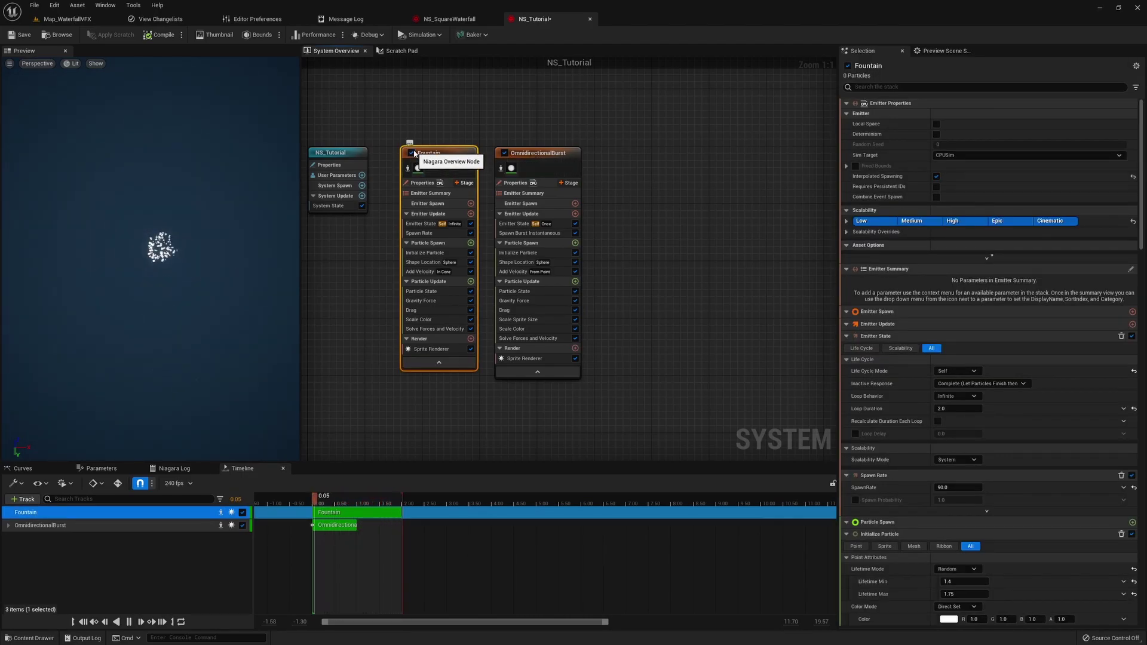
pyautogui.click(425, 135)
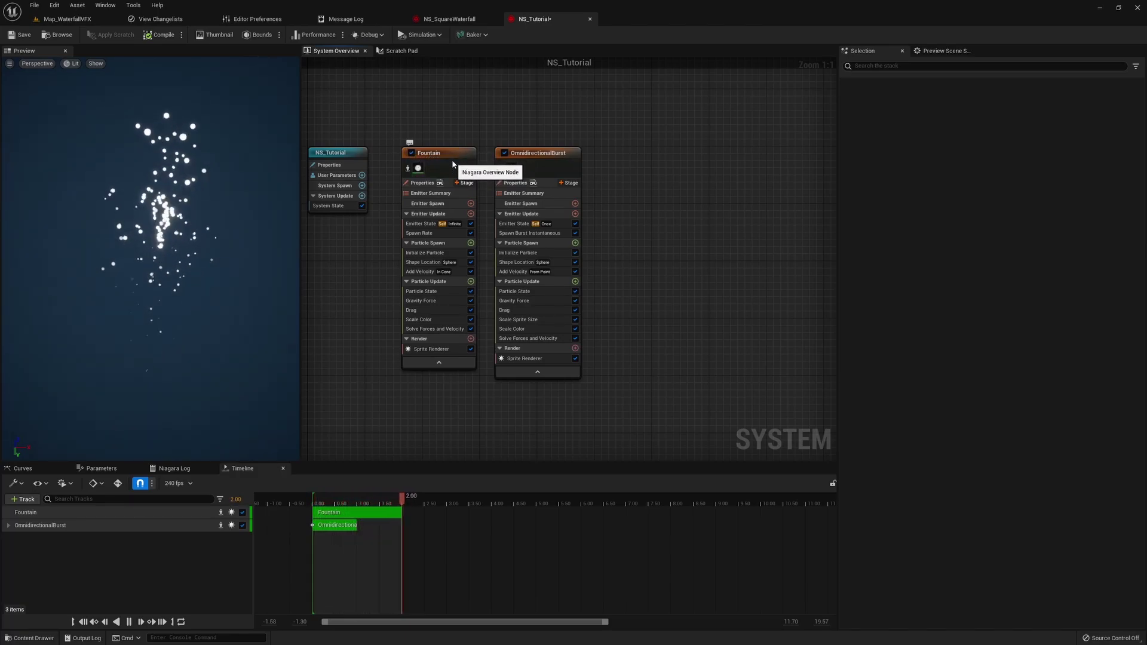
pyautogui.click(411, 153)
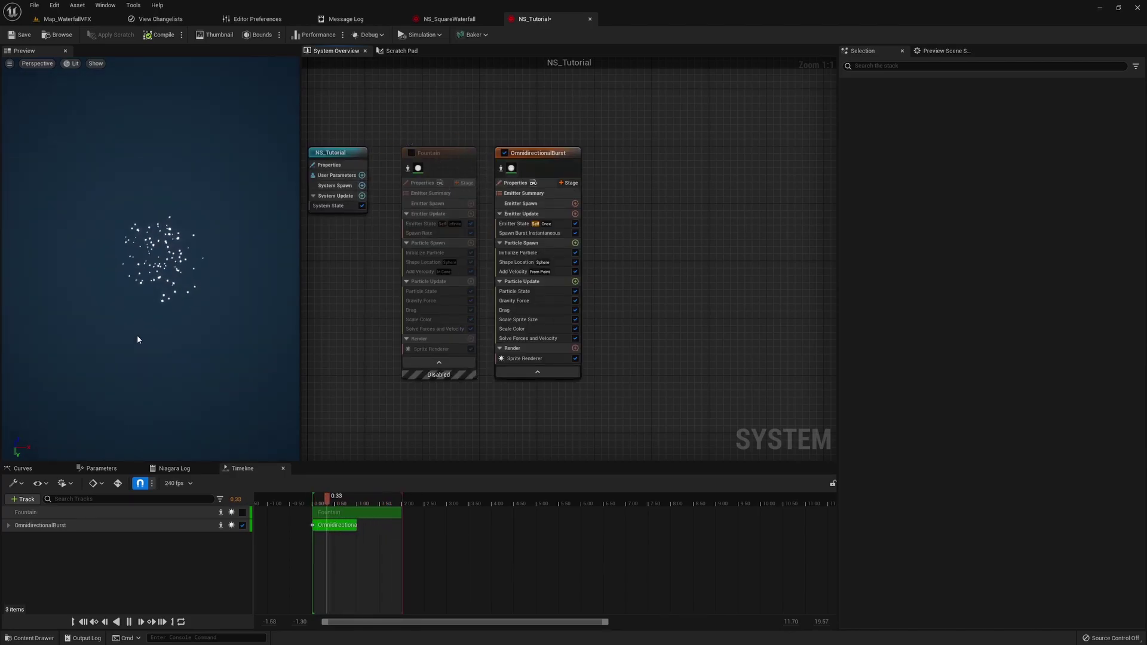
pyautogui.click(411, 153)
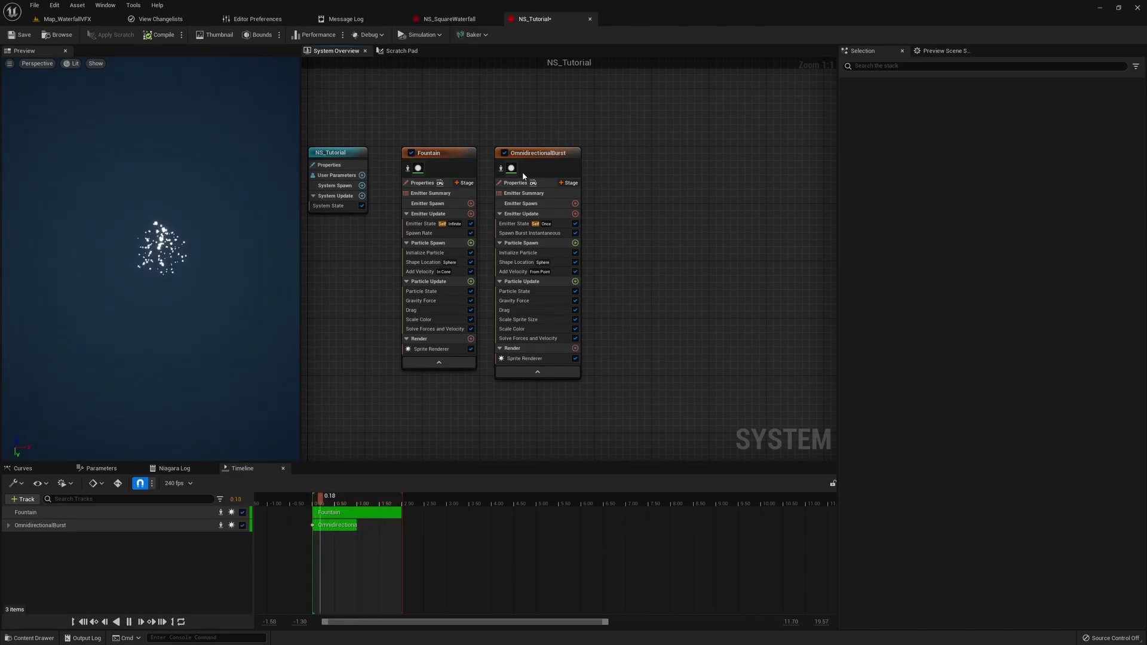
# Solo OmnidirectionalBurst, then Fountain, in the preview, ending with both emitters playing.
pyautogui.click(501, 170)
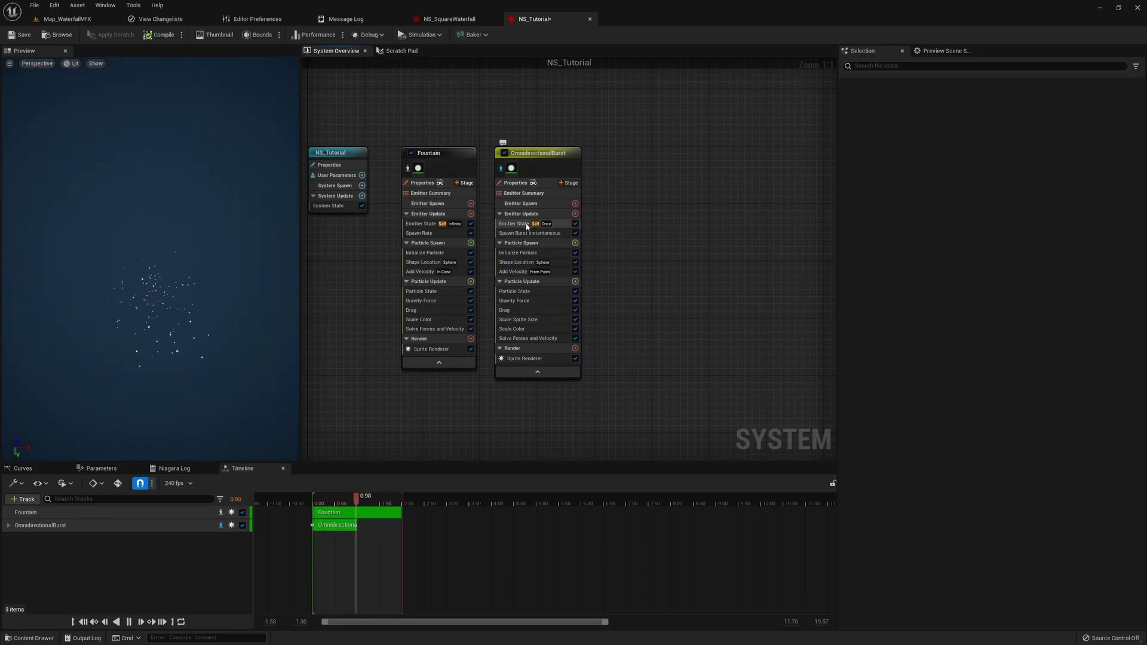
pyautogui.click(501, 169)
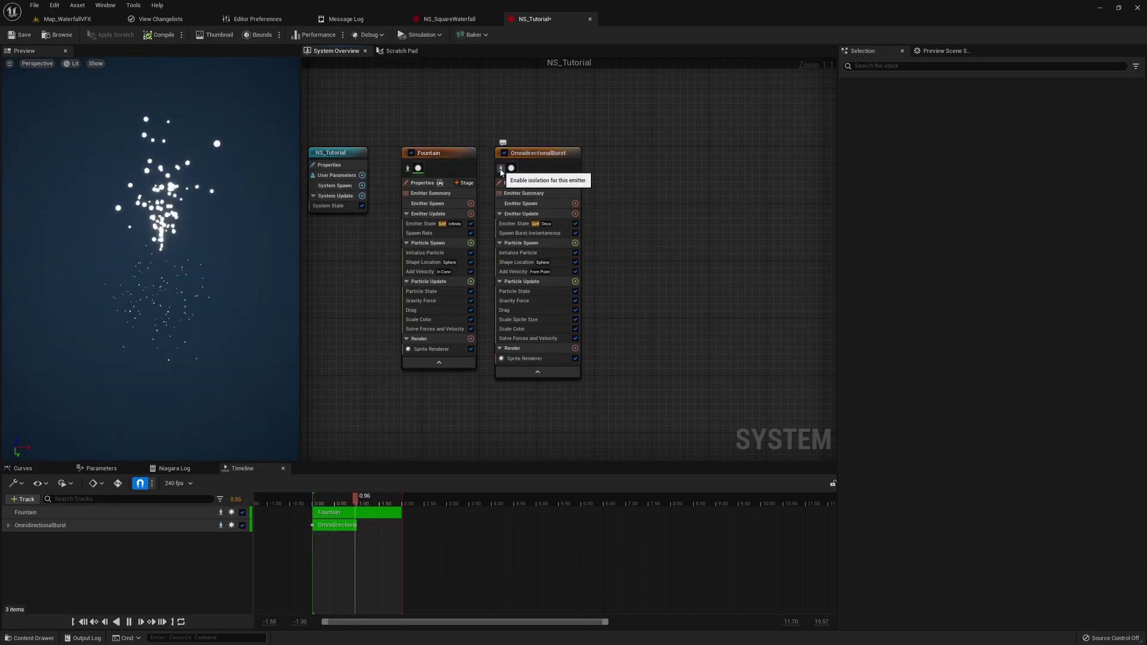
pyautogui.click(500, 170)
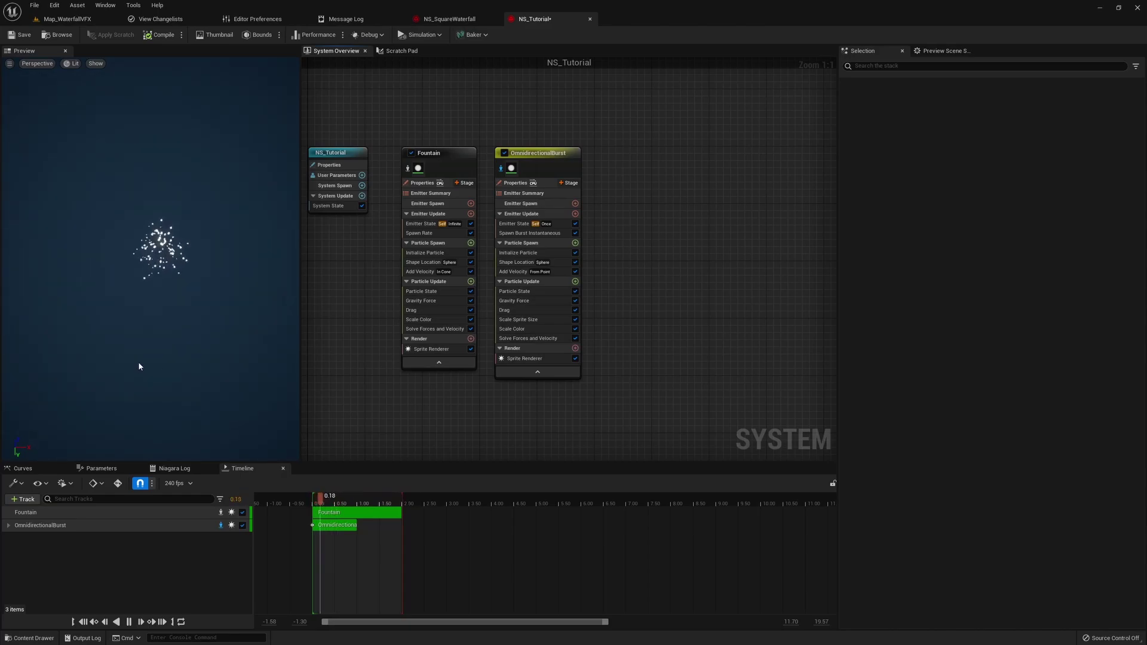
pyautogui.click(407, 168)
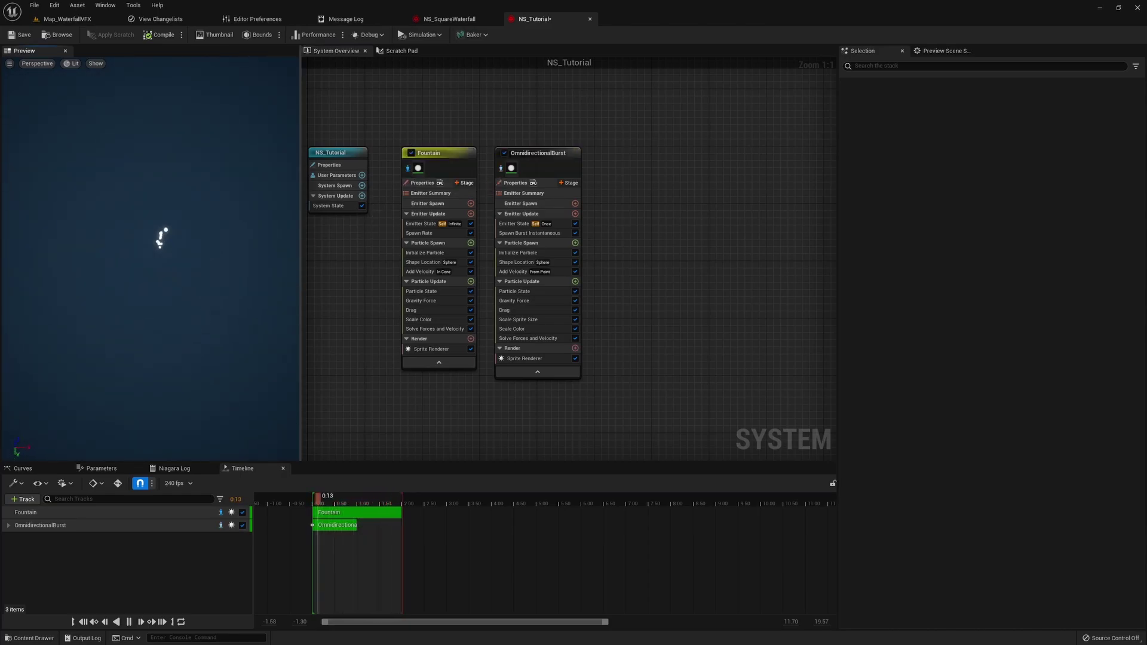
pyautogui.click(408, 170)
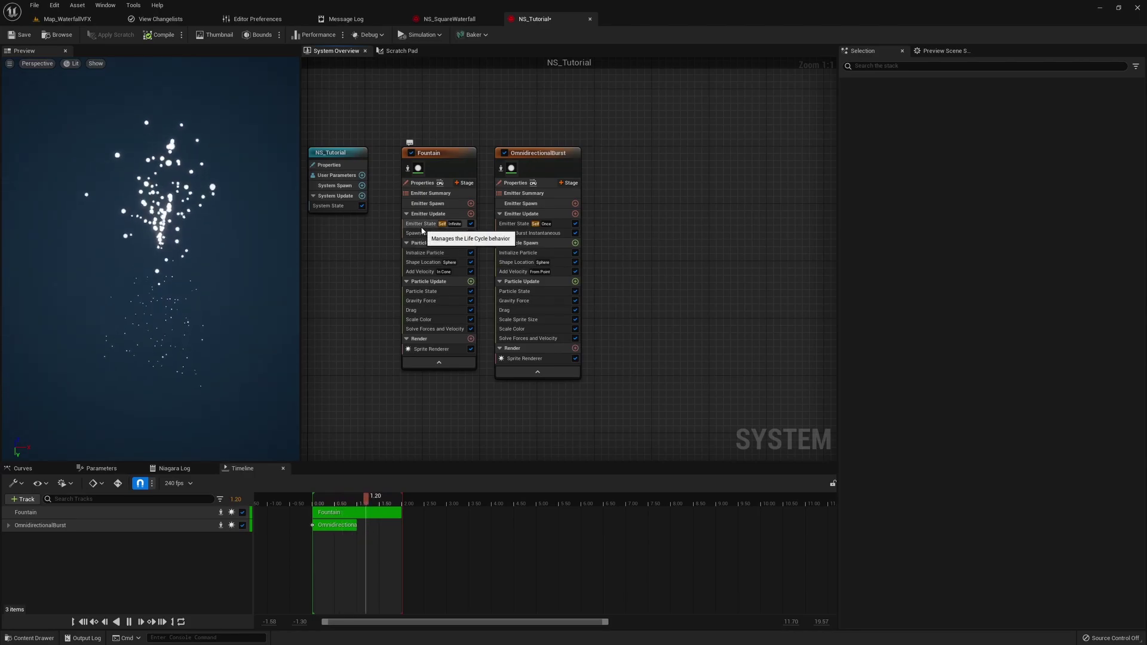
# Isolate the Fountain emitter and disable its Gravity Force module.
pyautogui.click(408, 168)
pyautogui.click(449, 301)
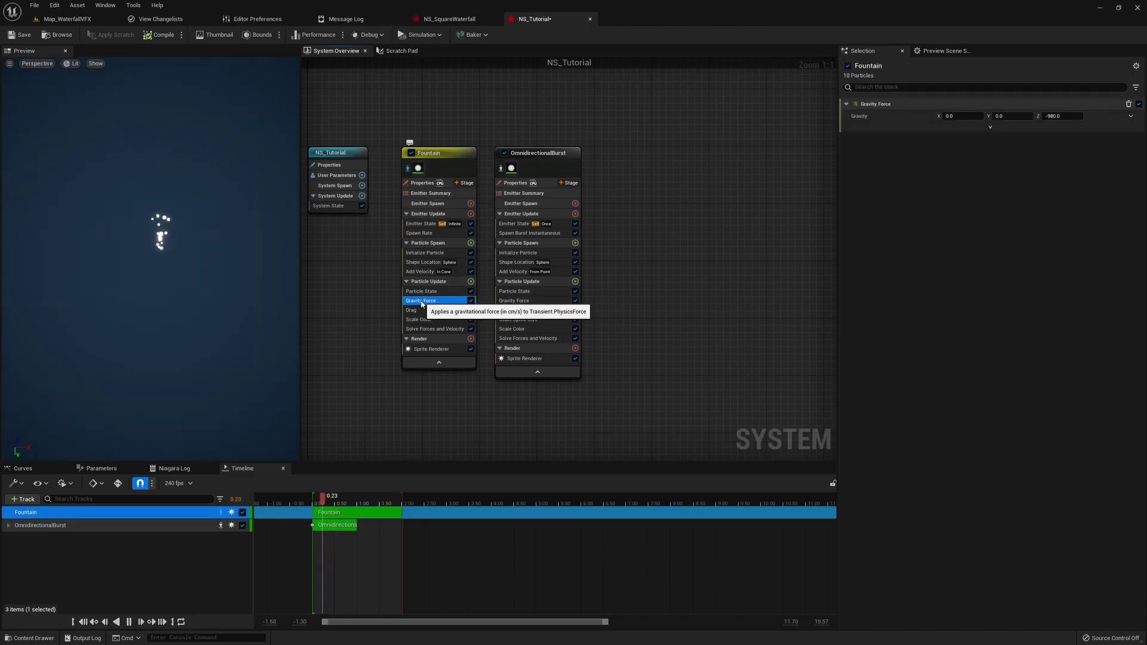
pyautogui.click(471, 301)
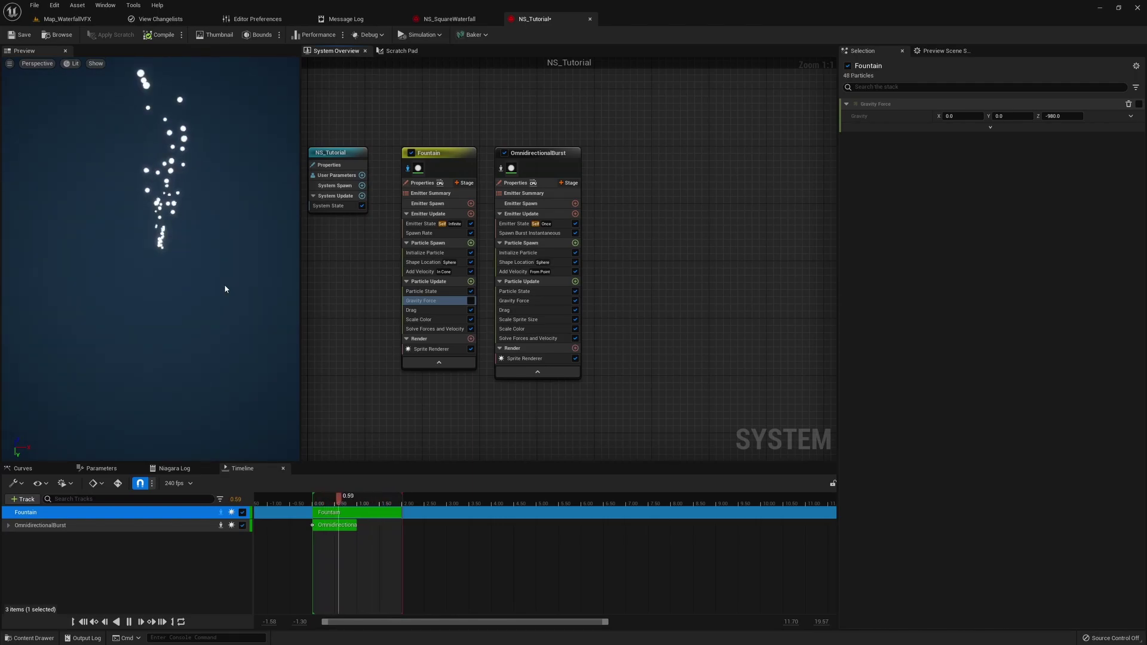
# Undo to restore Fountain's Gravity Force at Z -980, then re-centre the overview graph nodes.
pyautogui.hotkey('ctrl', 'z')
pyautogui.moveTo(304, 289); pyautogui.dragTo(386, 349, button='right')
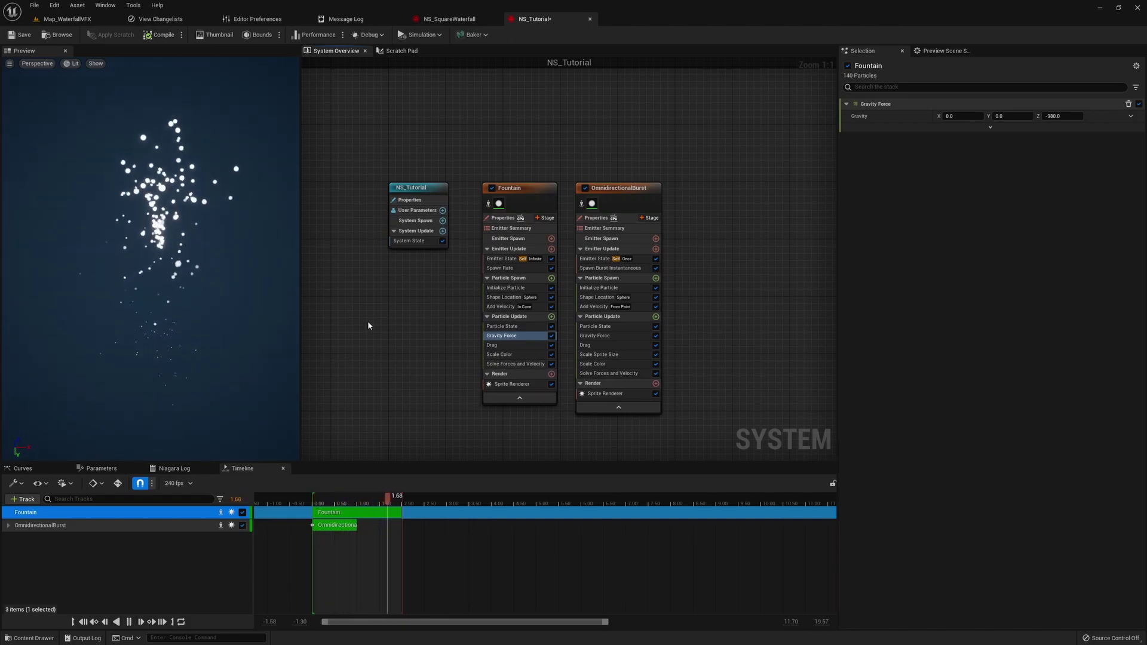
pyautogui.moveTo(382, 359); pyautogui.dragTo(444, 349, button='right')
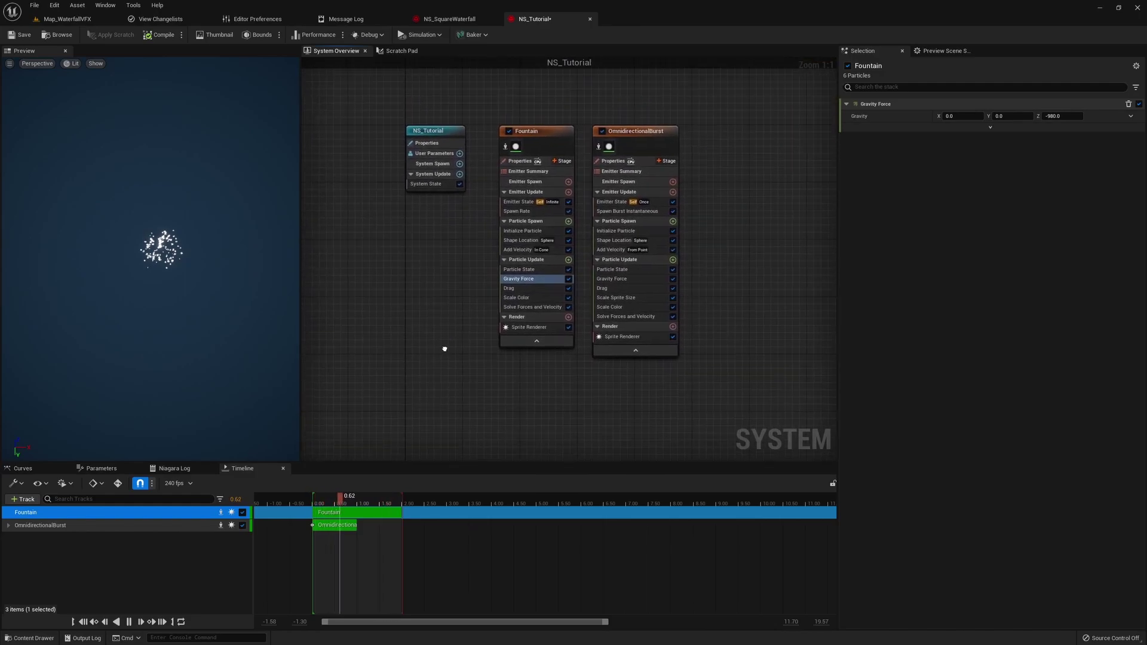
pyautogui.scroll(-5, 427, 314)
pyautogui.scroll(5, 440, 317)
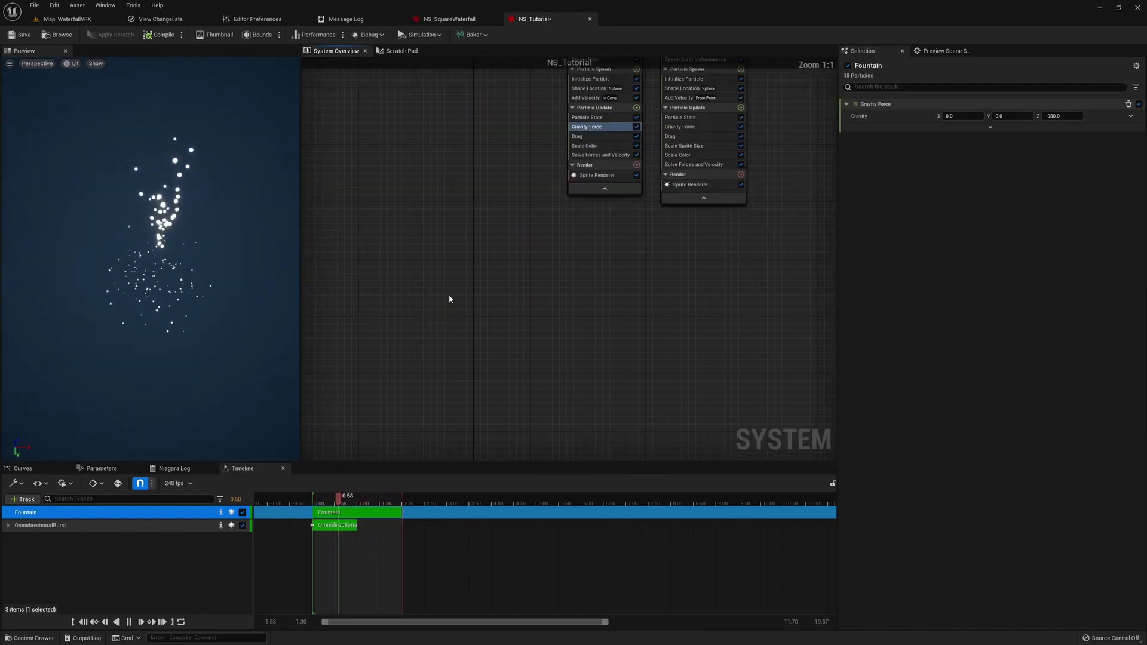
pyautogui.scroll(-5, 446, 302)
pyautogui.scroll(5, 443, 304)
pyautogui.moveTo(471, 263); pyautogui.dragTo(431, 415, button='right')
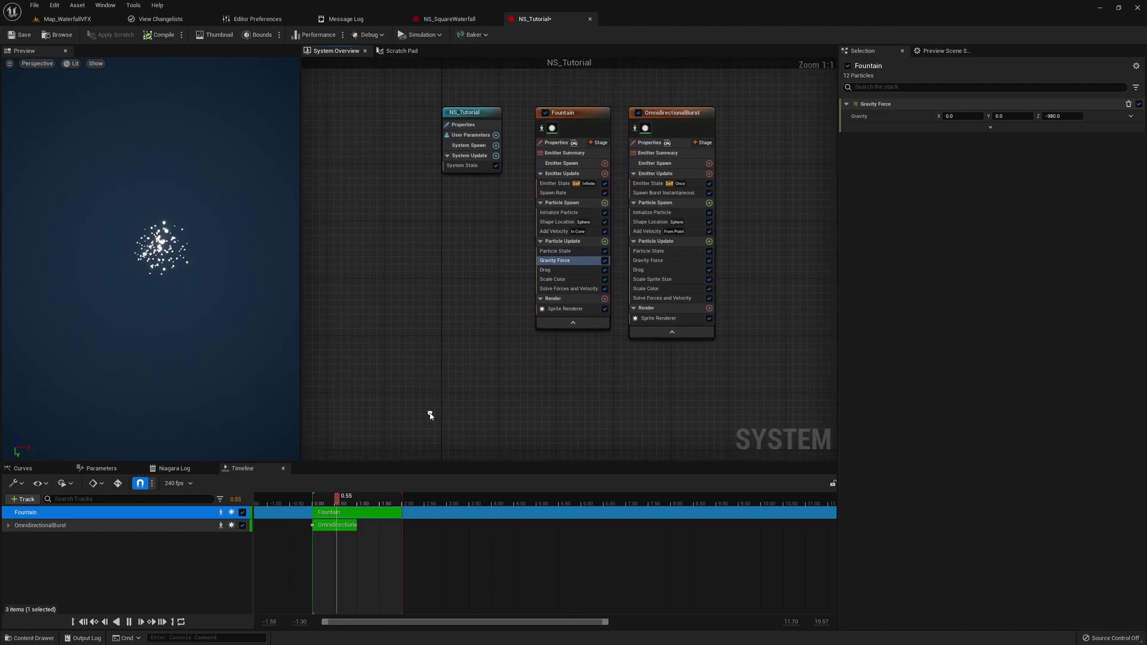
pyautogui.scroll(-2, 436, 328)
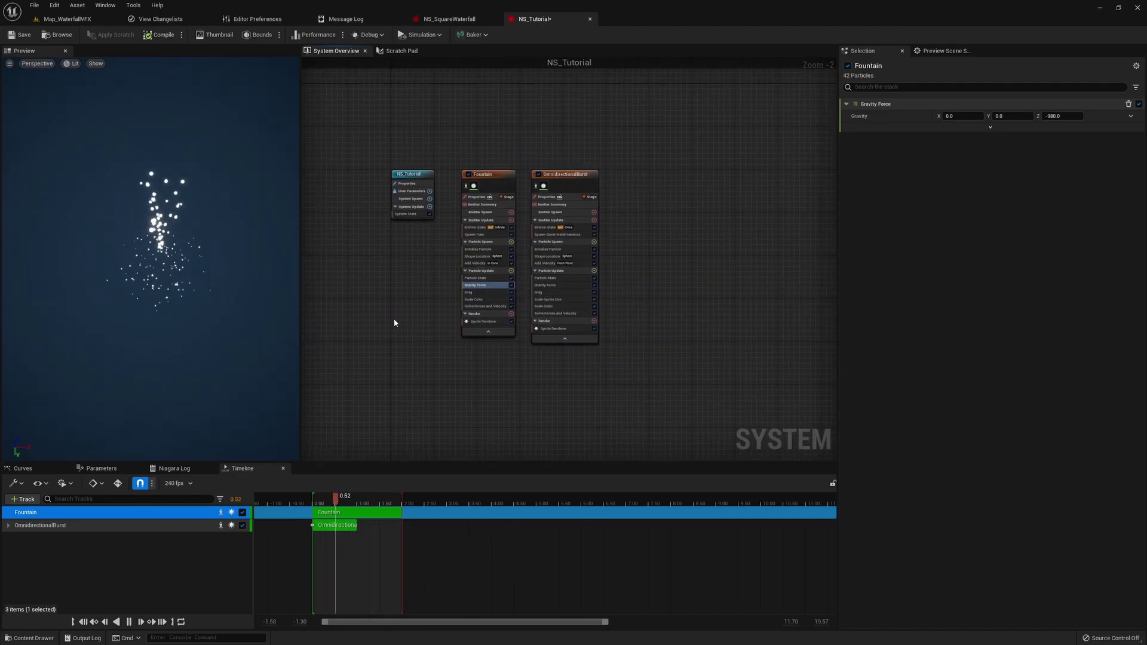
# Wrap the Fountain node in a comment box titled 'Tips and comment'.
pyautogui.click(499, 178)
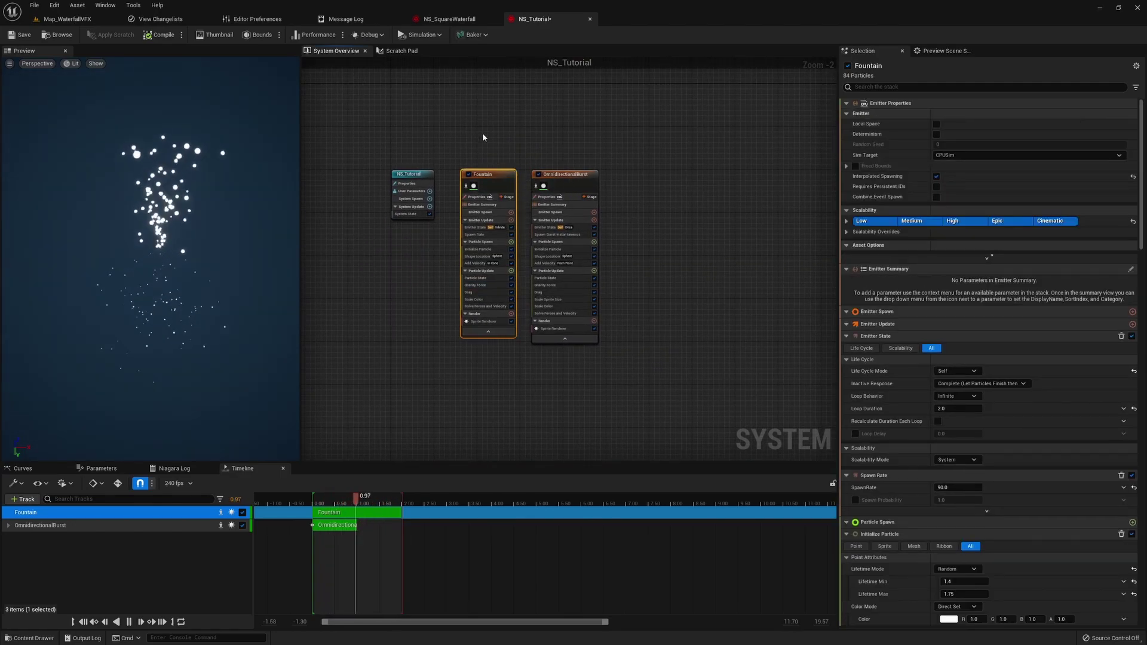
pyautogui.press('c')
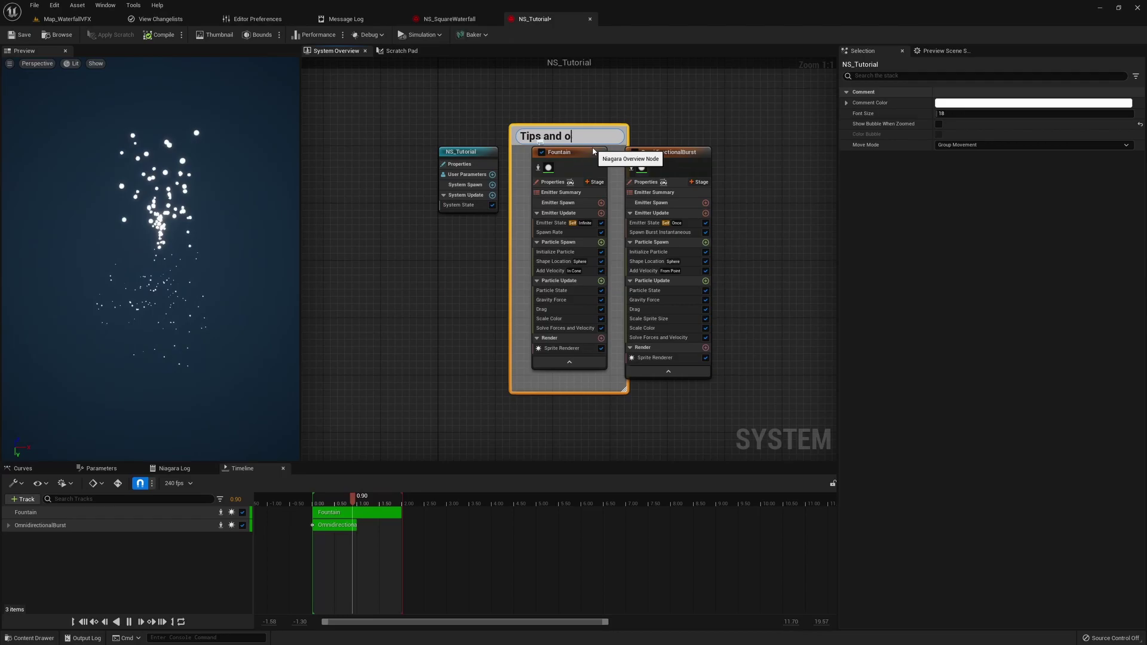
pyautogui.write('Tips and commen')
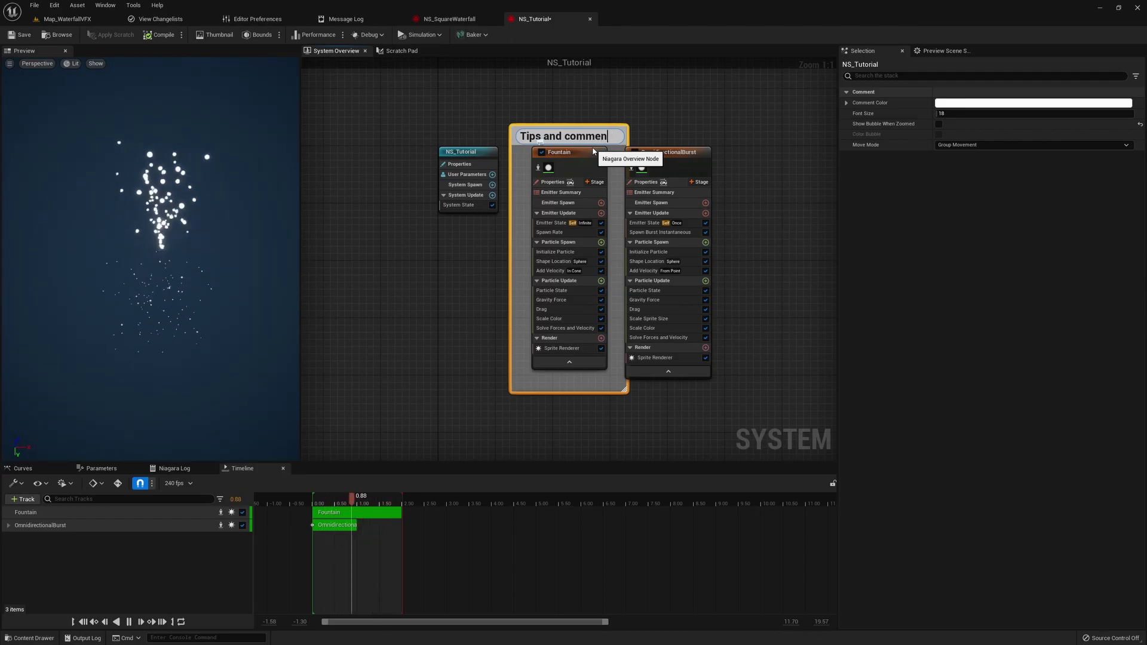
pyautogui.write('t')
pyautogui.click(713, 157)
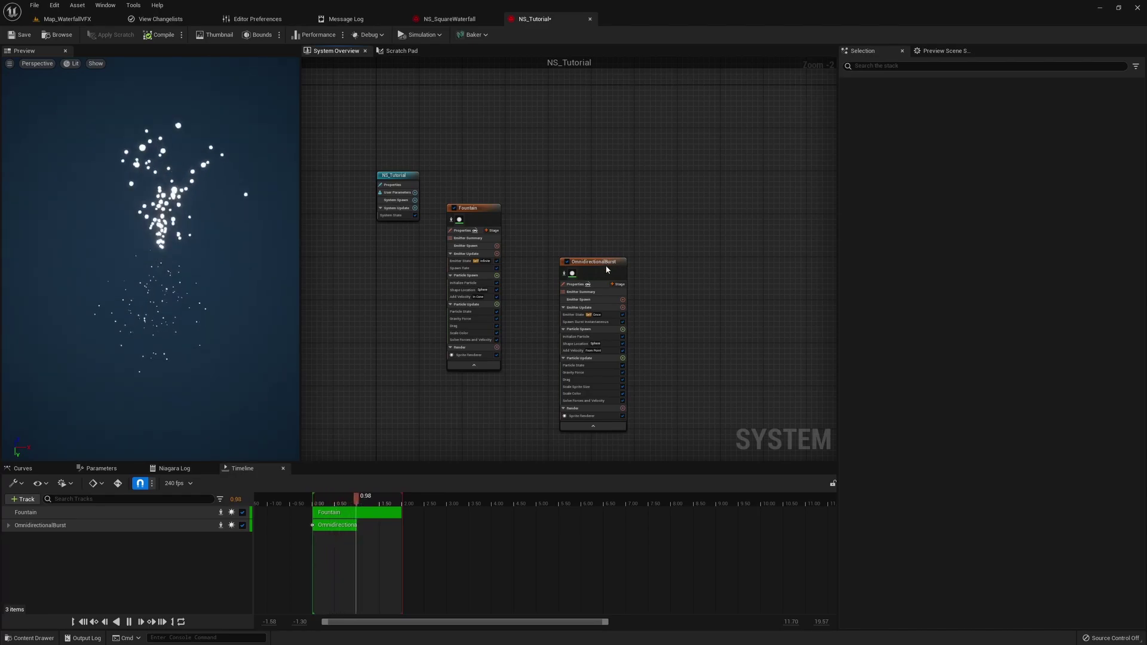
# Move OmnidirectionalBurst up-left, then top-align it with the NS_Tutorial and Fountain nodes.
pyautogui.moveTo(607, 270); pyautogui.dragTo(585, 151)
pyautogui.click(476, 162)
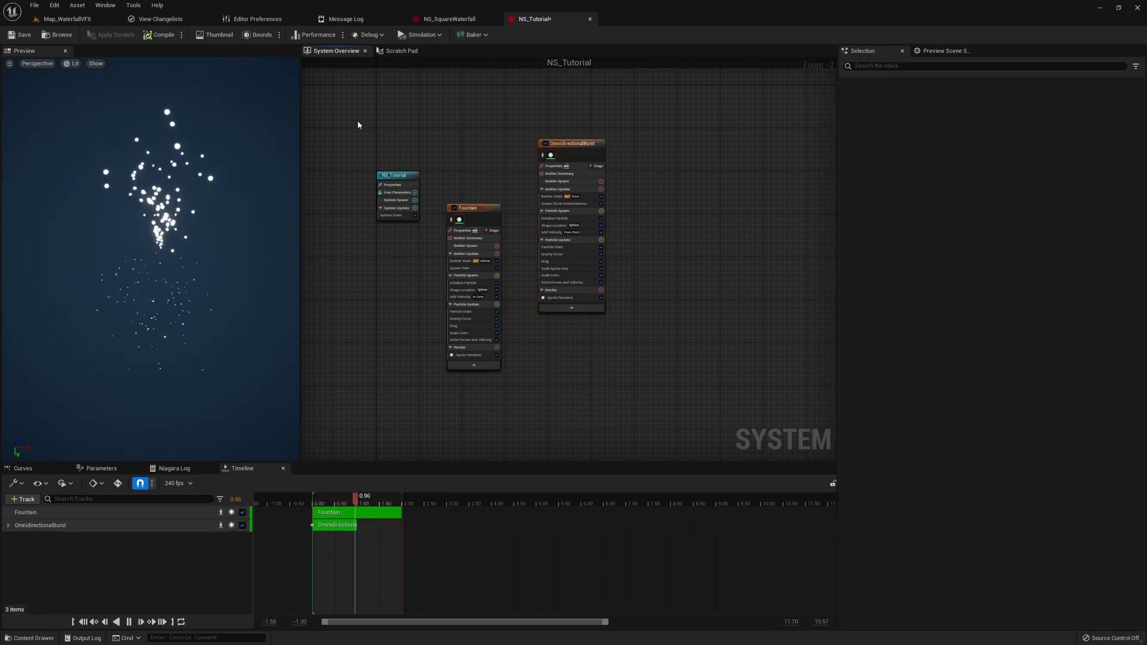
pyautogui.moveTo(366, 134); pyautogui.dragTo(723, 322)
pyautogui.rightClick(567, 245)
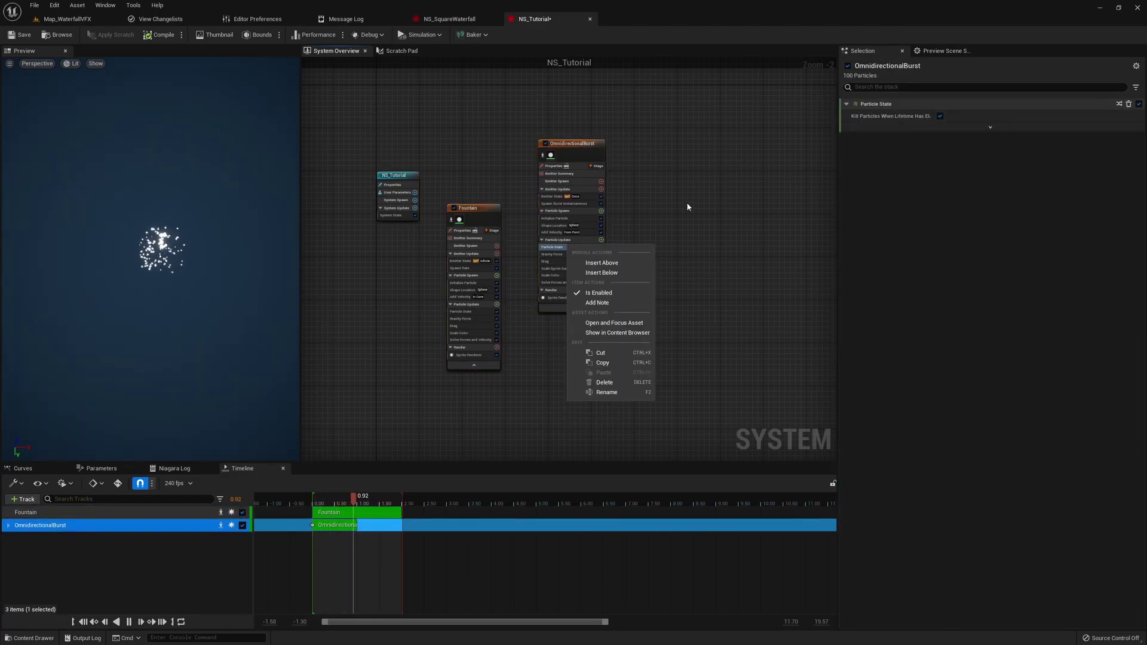
pyautogui.moveTo(686, 141); pyautogui.dragTo(424, 312)
pyautogui.rightClick(478, 210)
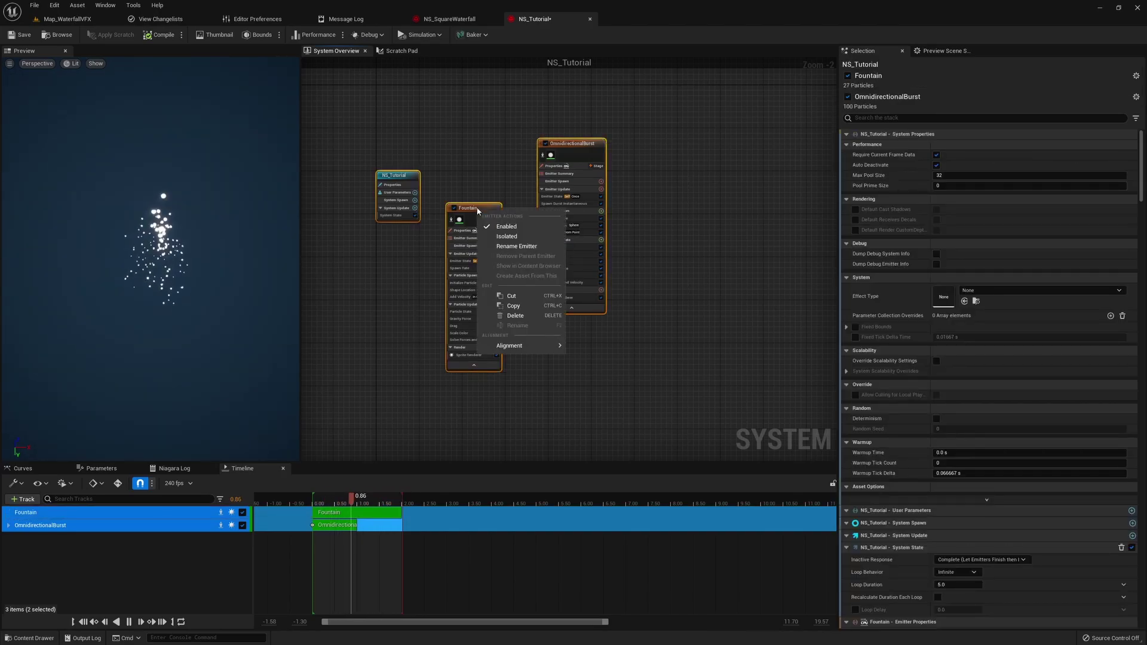
pyautogui.moveTo(502, 346)
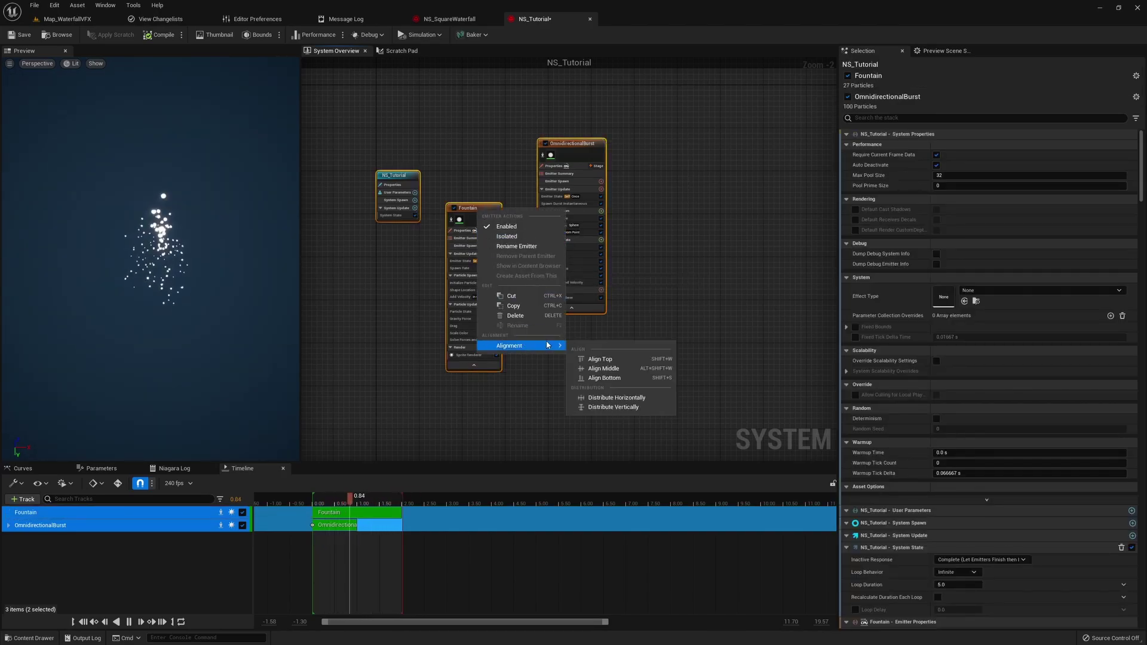
pyautogui.click(599, 359)
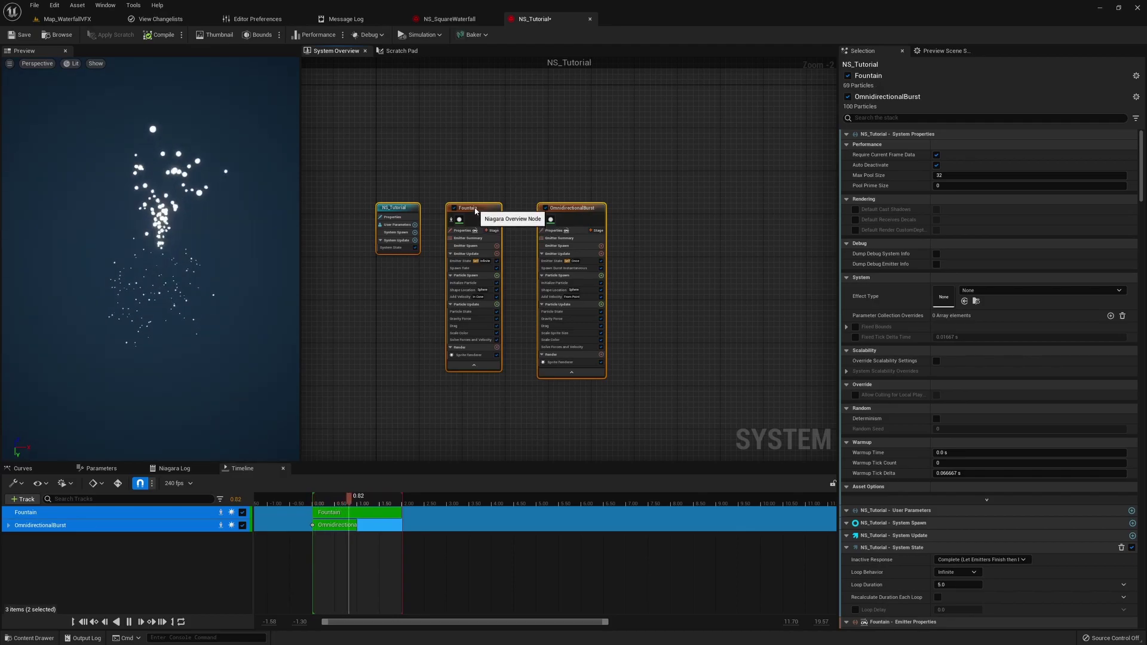
# Distribute the three nodes evenly in a horizontal row.
pyautogui.rightClick(476, 211)
pyautogui.moveTo(520, 346)
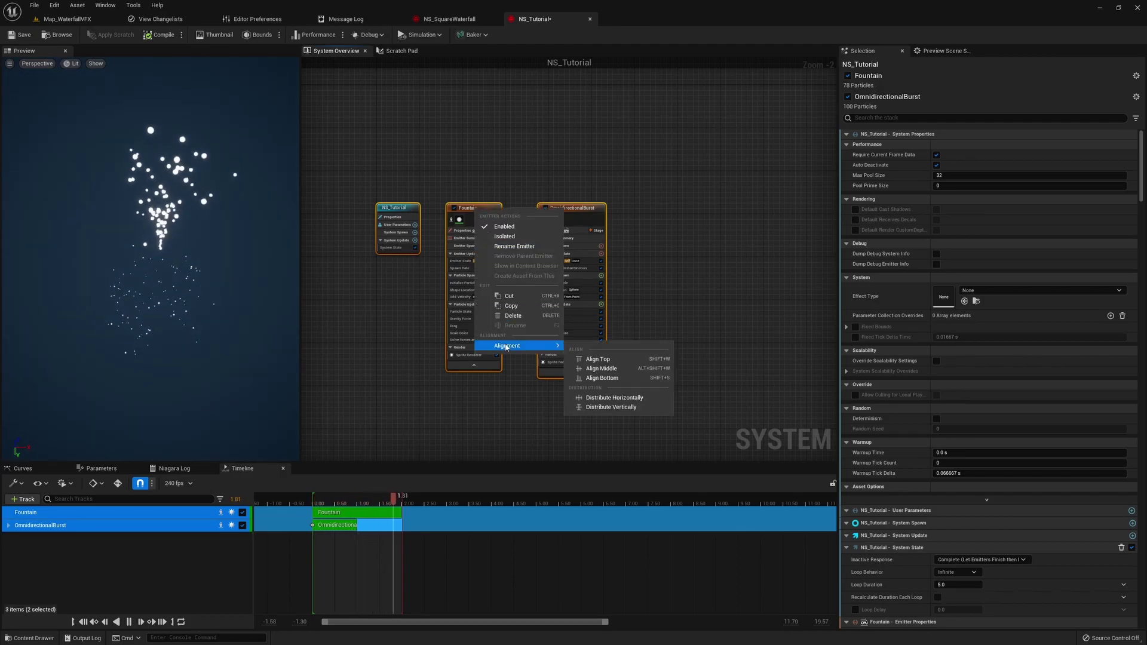
pyautogui.click(612, 398)
pyautogui.click(680, 363)
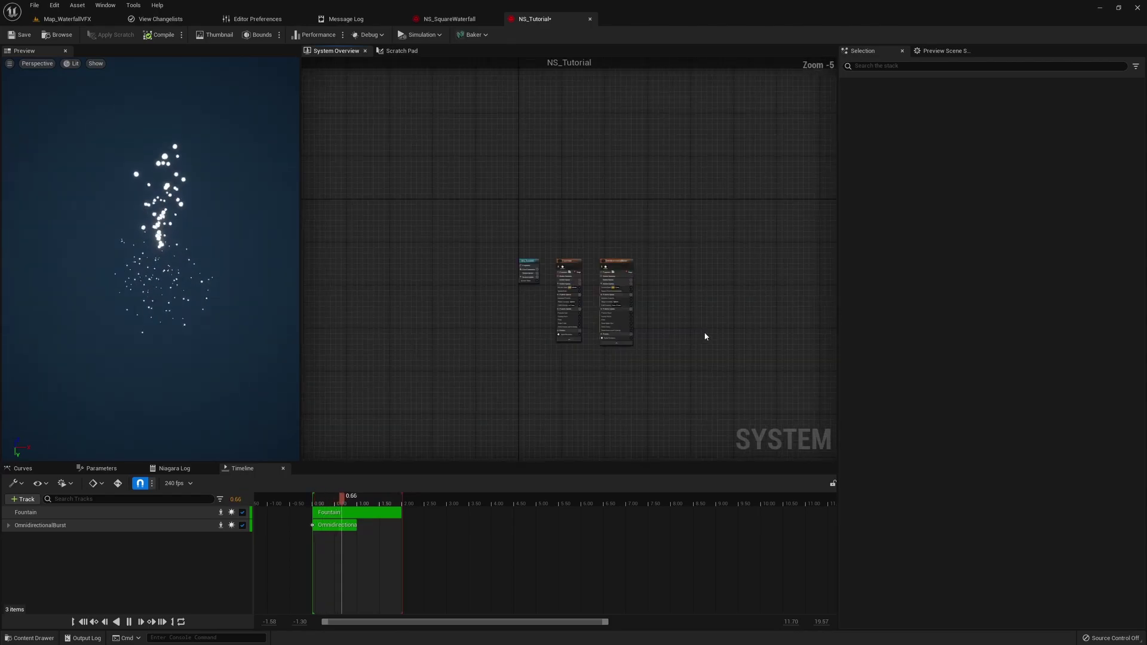
# Open the Fountain emitter's Spawn Rate module to edit its SpawnRate value.
pyautogui.scroll(1, 705, 336)
pyautogui.click(625, 181)
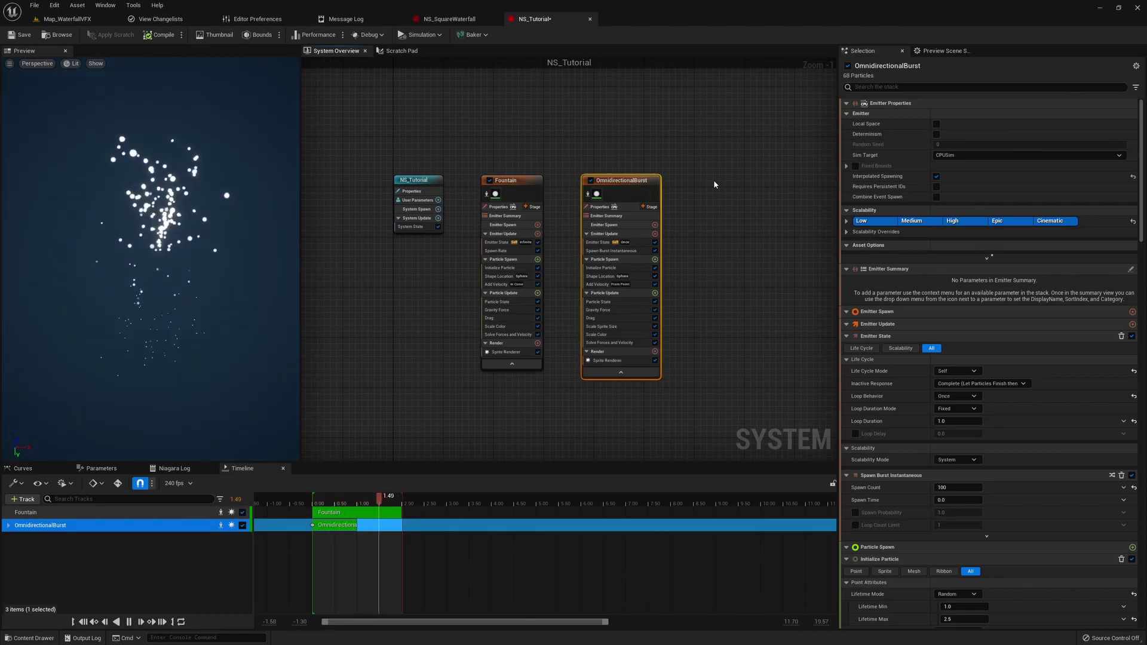
pyautogui.click(496, 251)
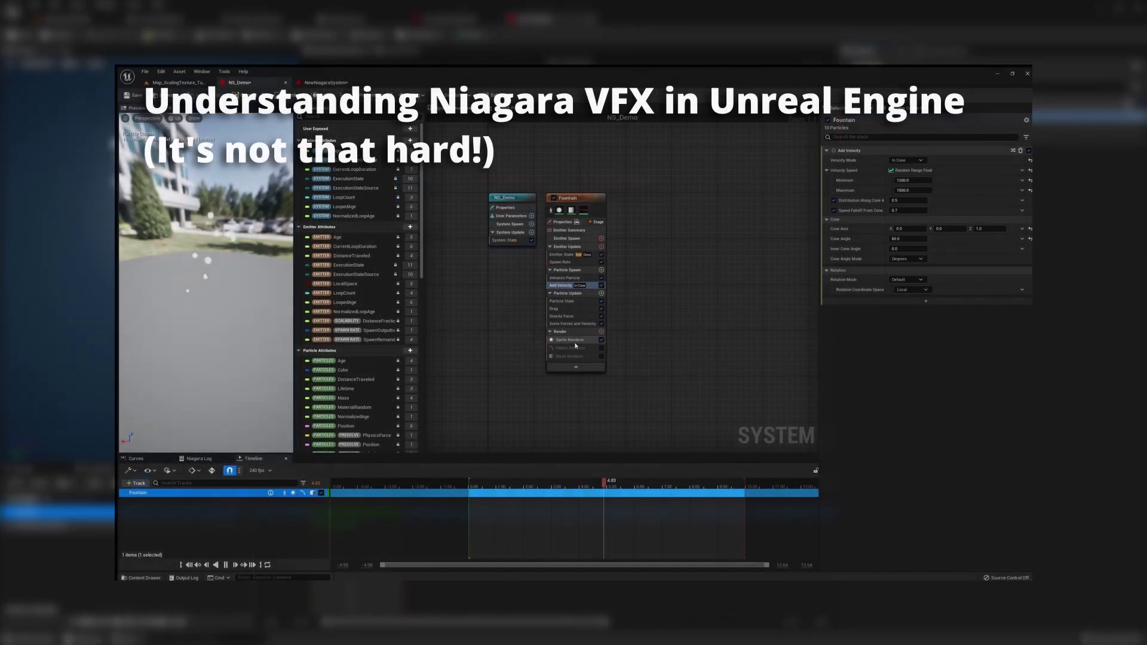
pyautogui.click(570, 348)
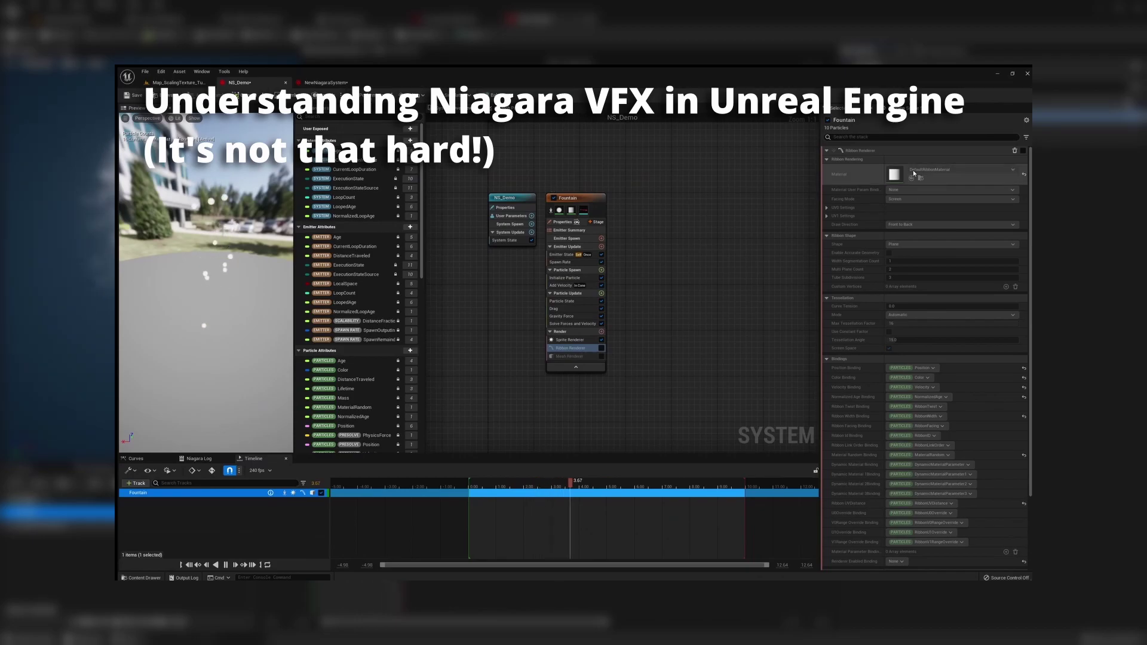
pyautogui.click(601, 348)
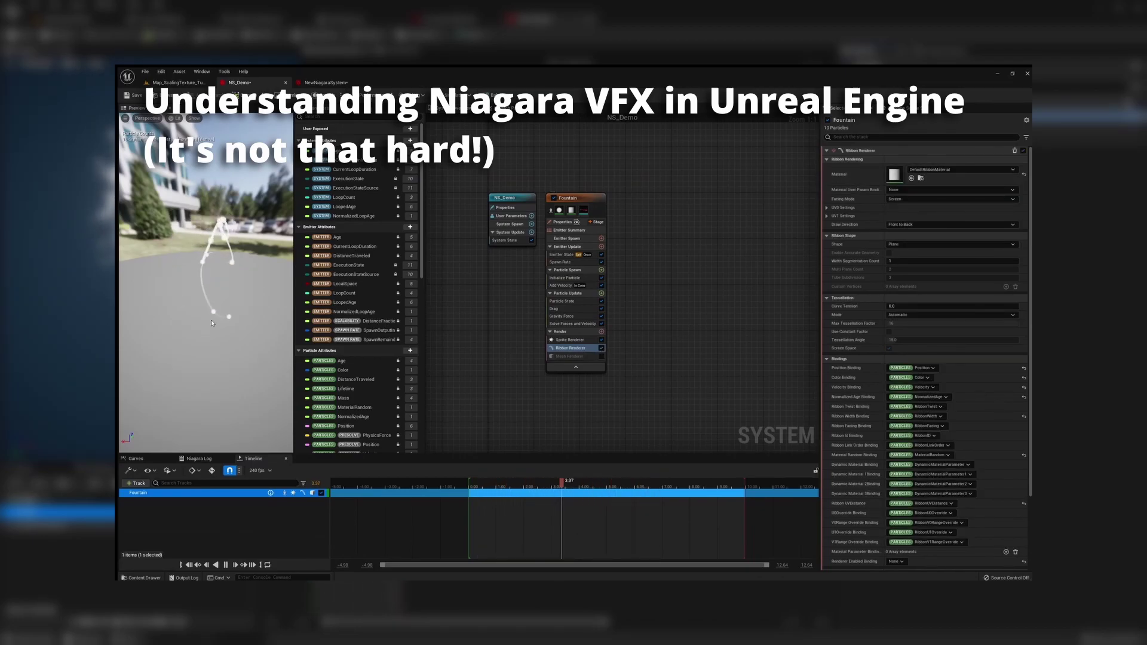
pyautogui.click(570, 356)
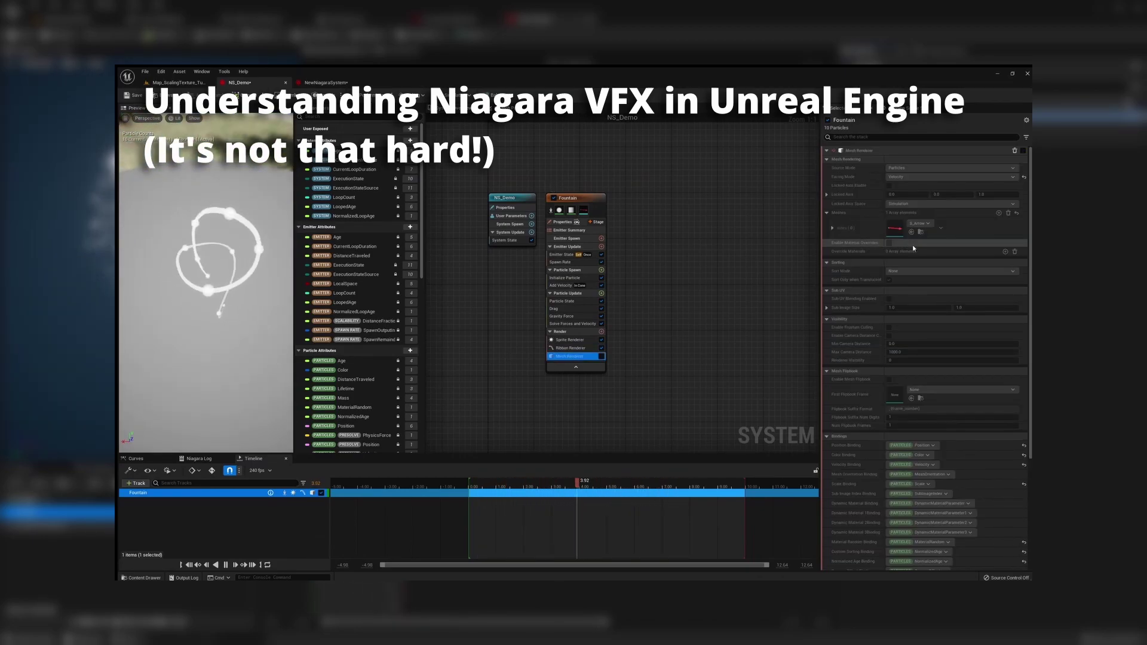
pyautogui.click(601, 356)
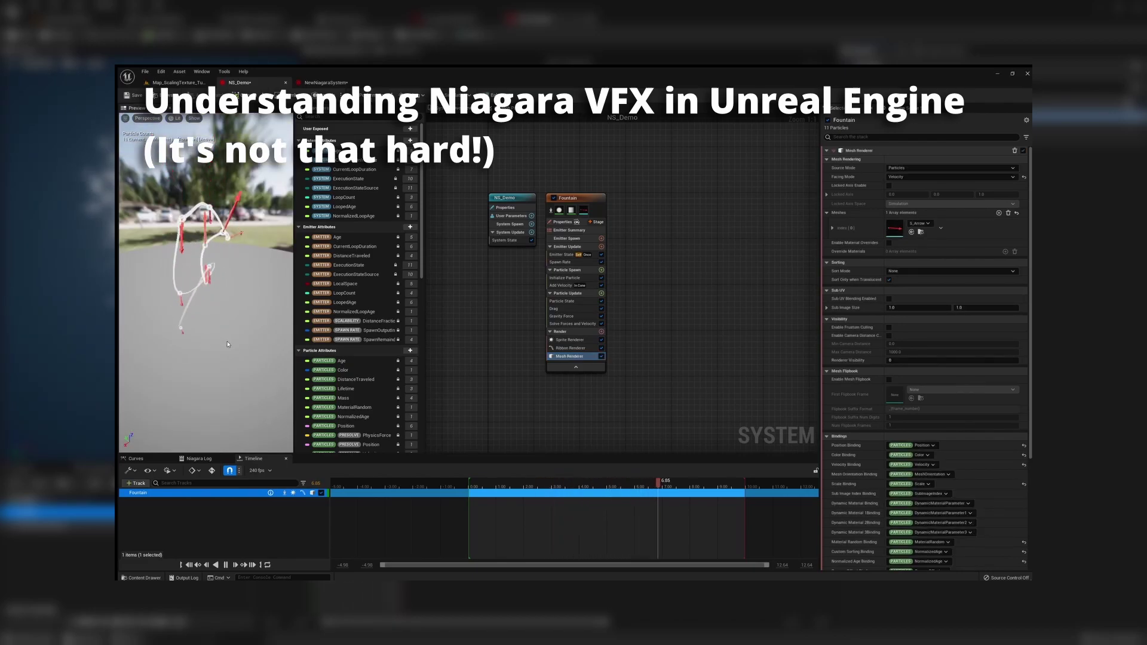